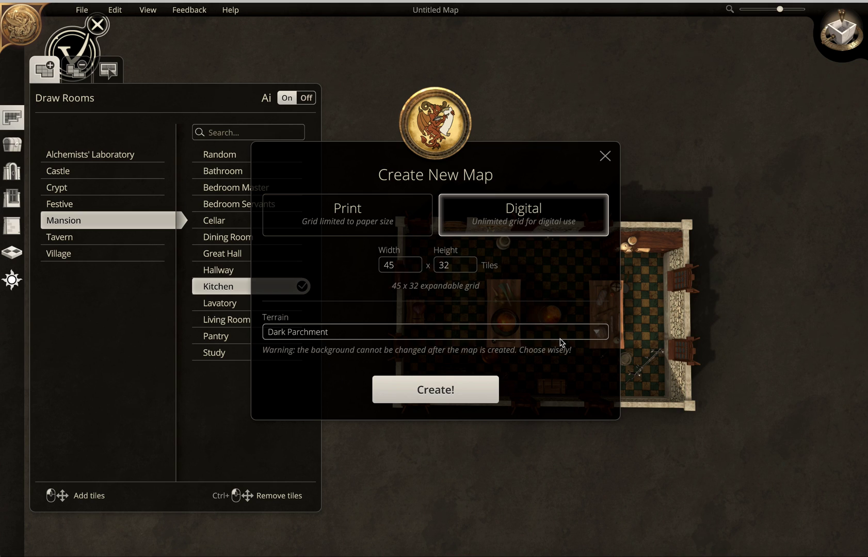
# Create a new 45 x 32 tile digital map with Dark Parchment terrain
pyautogui.click(598, 338)
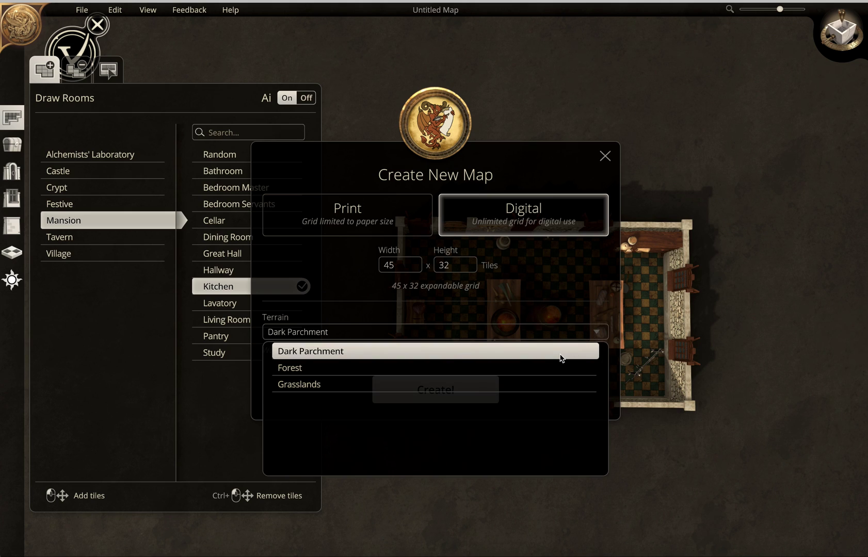
pyautogui.click(515, 353)
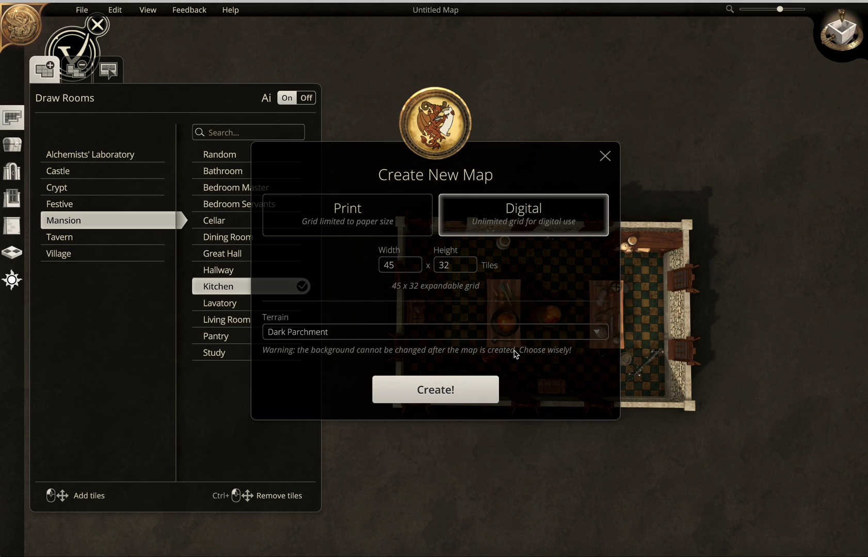
pyautogui.click(483, 388)
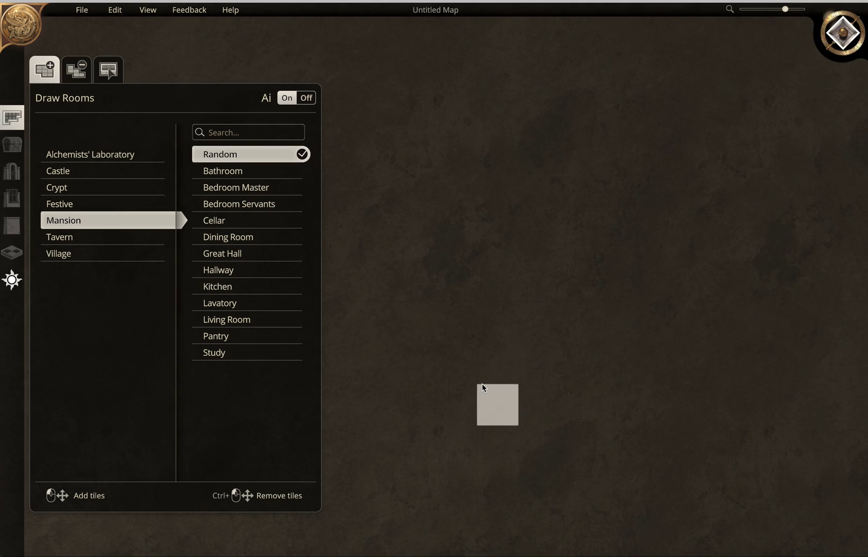
# Build a tall rectangular Mansion Great Hall with square alcoves on both sides near its upper end and a small alcove at its lower end
pyautogui.scroll(-3, 483, 384)
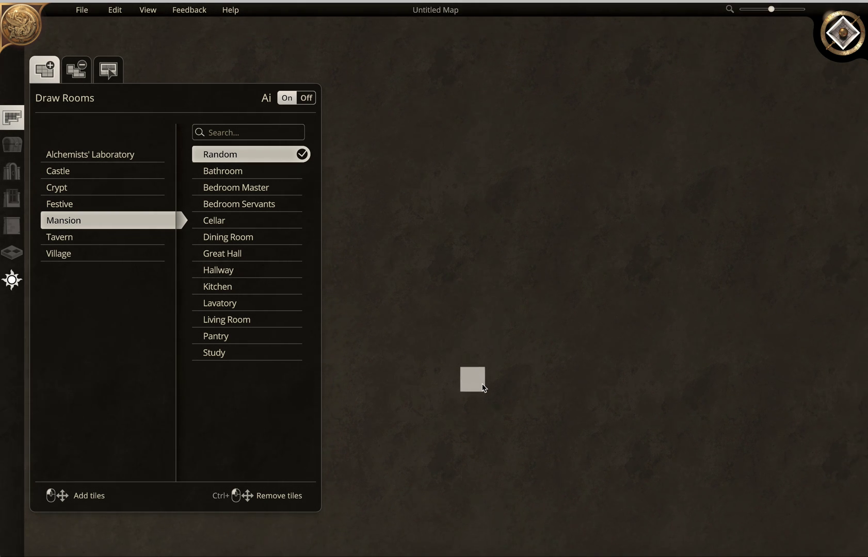
pyautogui.click(11, 119)
pyautogui.click(11, 119)
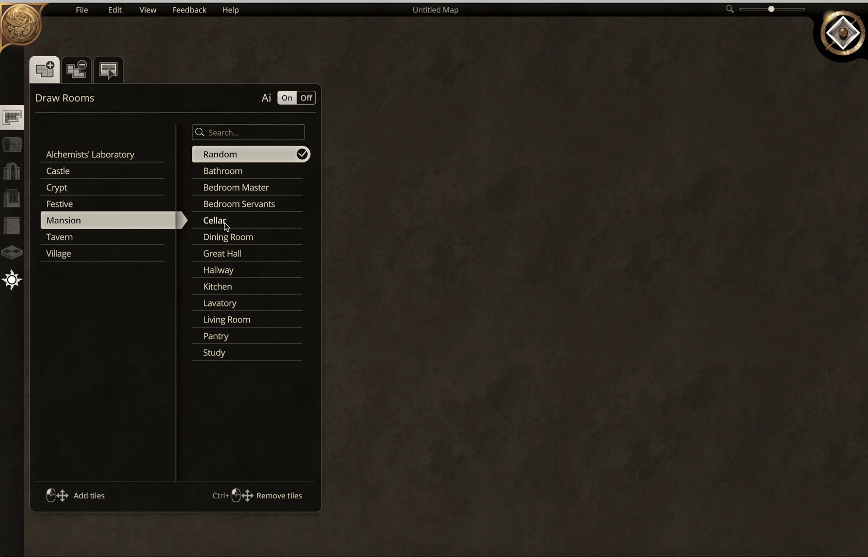
pyautogui.click(223, 253)
pyautogui.moveTo(423, 450); pyautogui.dragTo(535, 85)
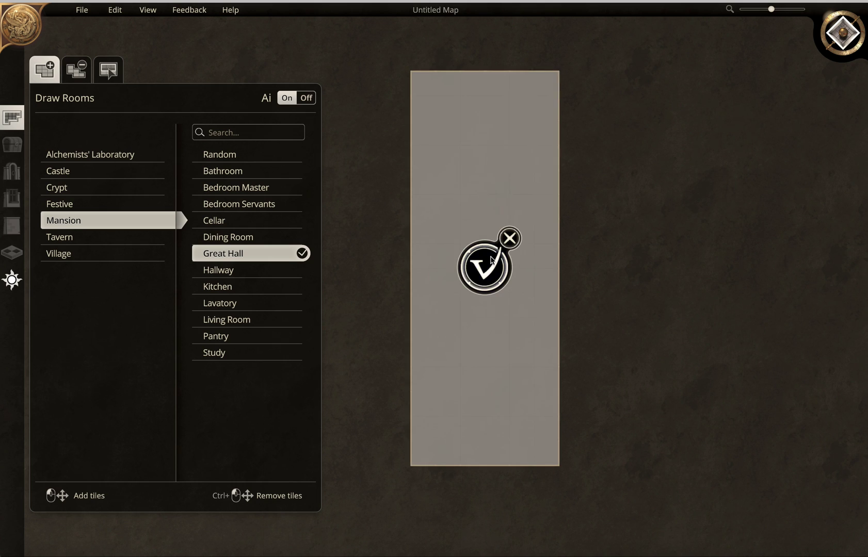
pyautogui.moveTo(561, 107); pyautogui.dragTo(593, 142)
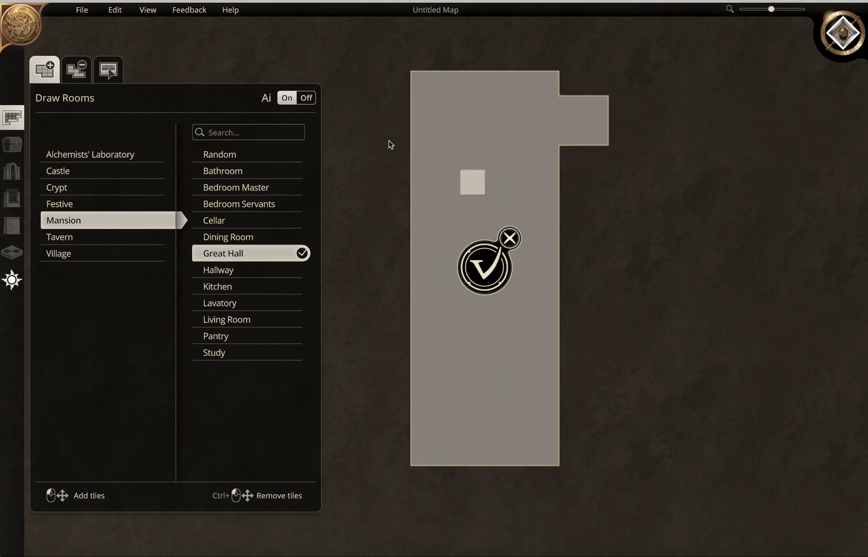
pyautogui.moveTo(387, 127); pyautogui.dragTo(383, 140)
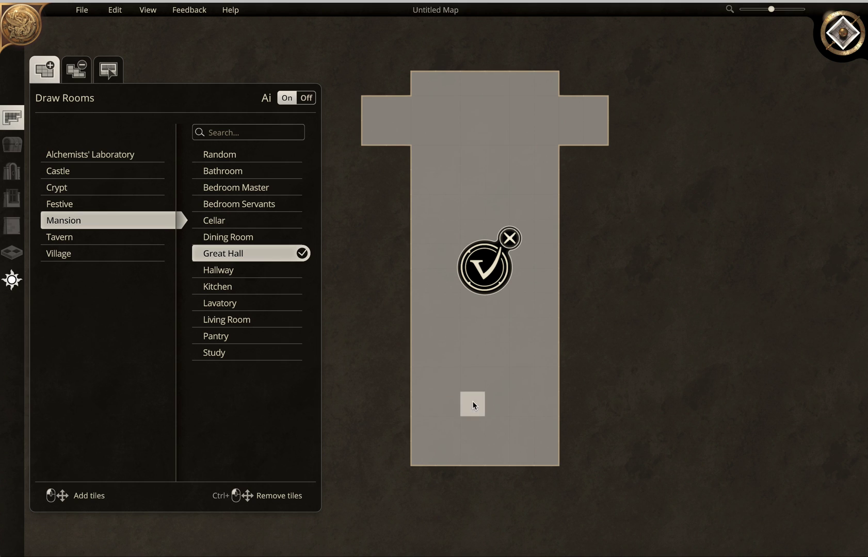
pyautogui.moveTo(481, 485); pyautogui.dragTo(496, 492)
pyautogui.click(490, 267)
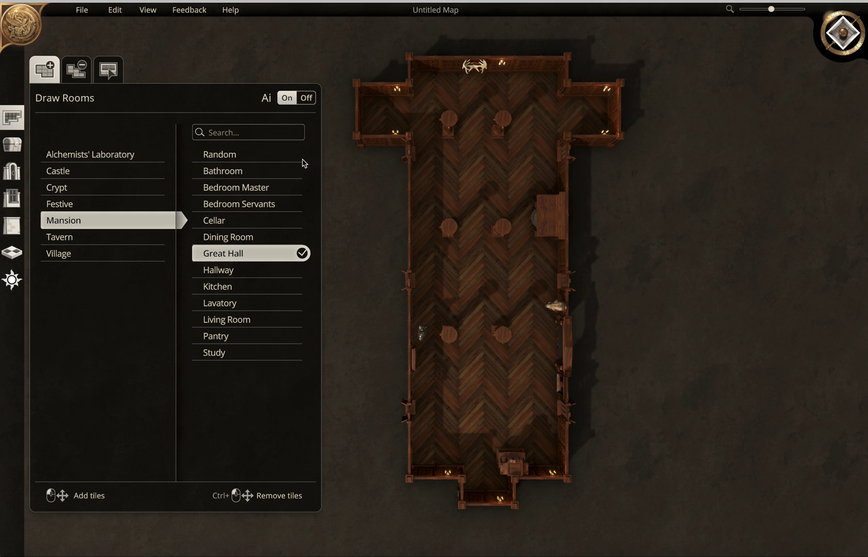
# Add a Mansion Bathroom against the Great Hall's right wall and a Bedroom Master directly below the bathroom
pyautogui.click(243, 171)
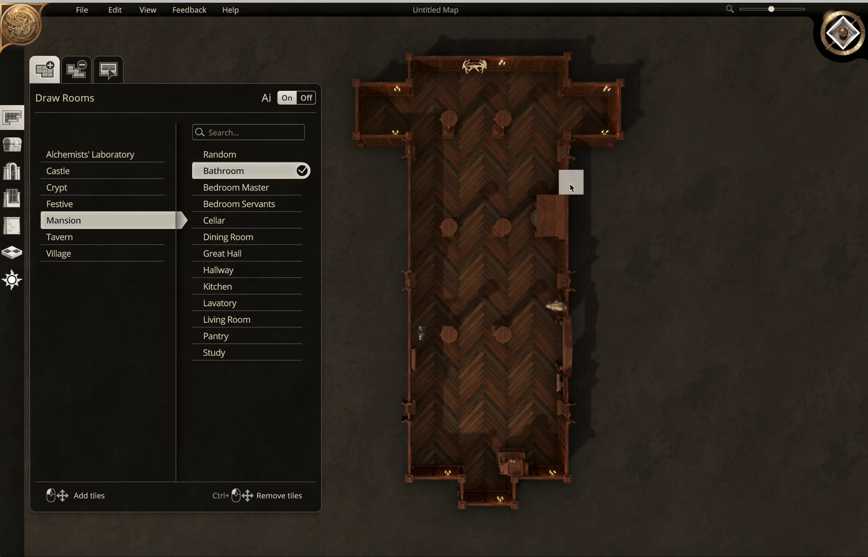
pyautogui.moveTo(580, 168); pyautogui.dragTo(744, 256)
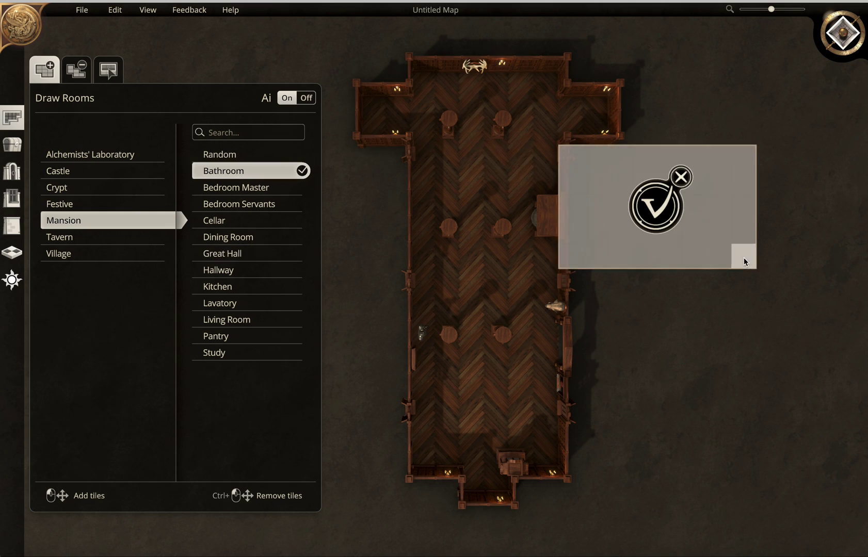
pyautogui.click(646, 218)
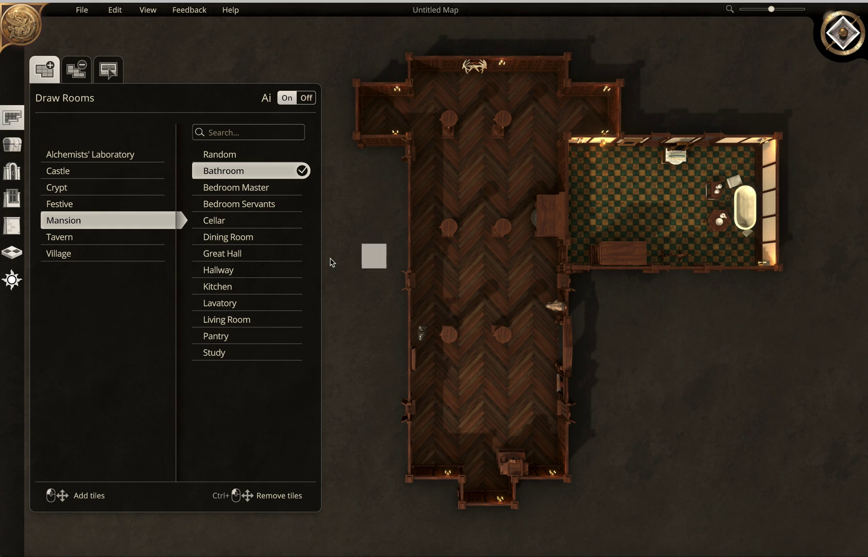
pyautogui.click(271, 188)
pyautogui.moveTo(570, 281); pyautogui.dragTo(741, 366)
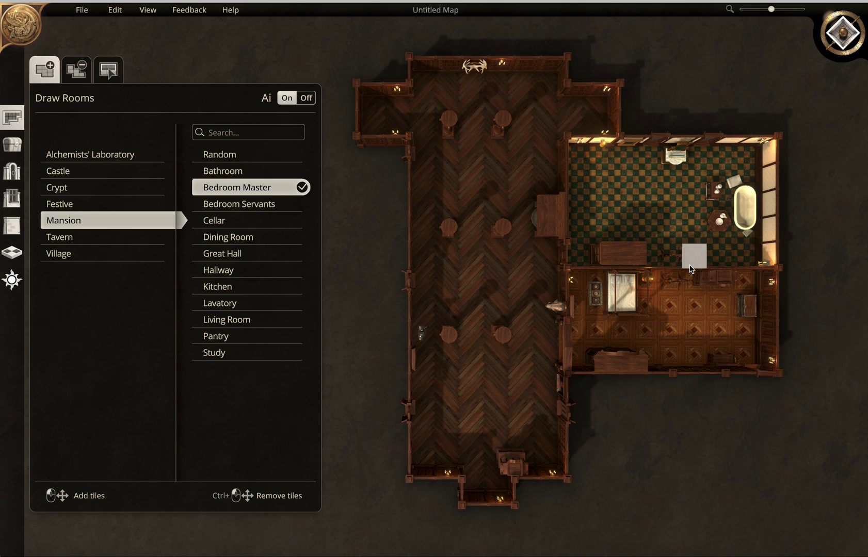
# Change the Bedroom Master room's theme to Cellar, keeping the Mansion category
pyautogui.click(80, 79)
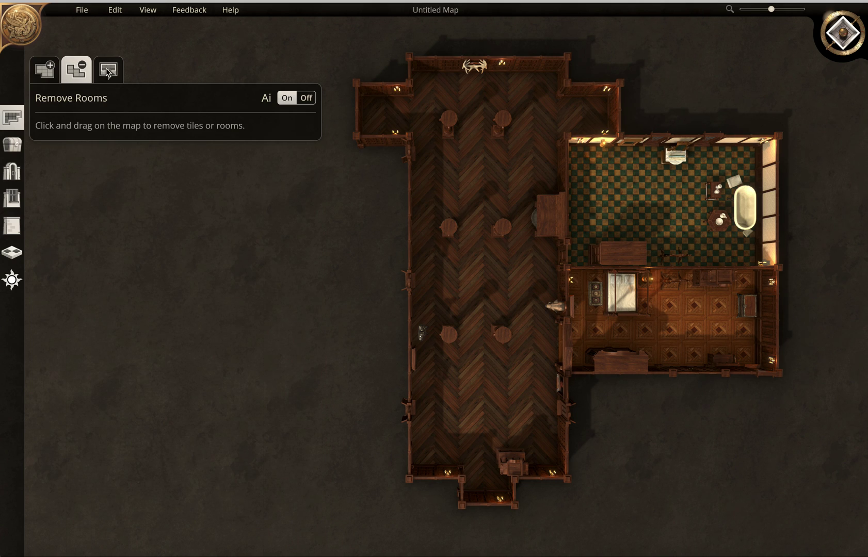
pyautogui.click(110, 72)
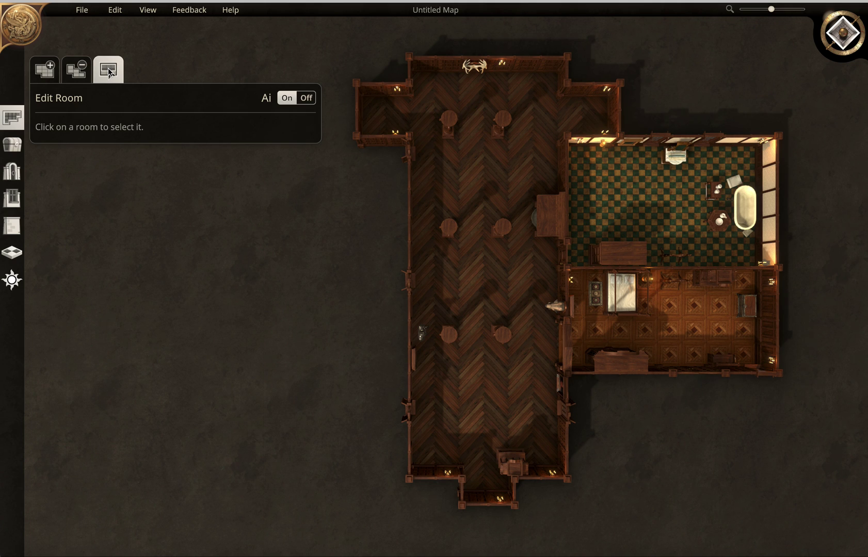
pyautogui.click(673, 368)
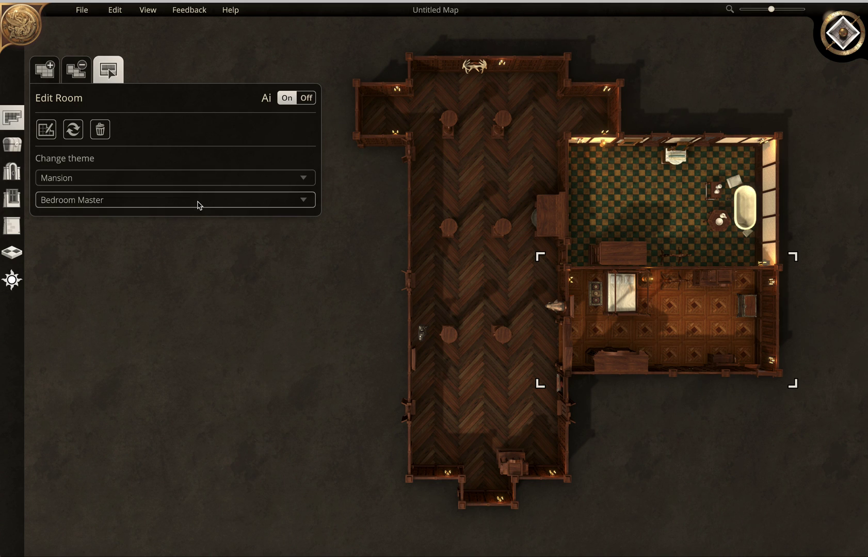
pyautogui.click(200, 206)
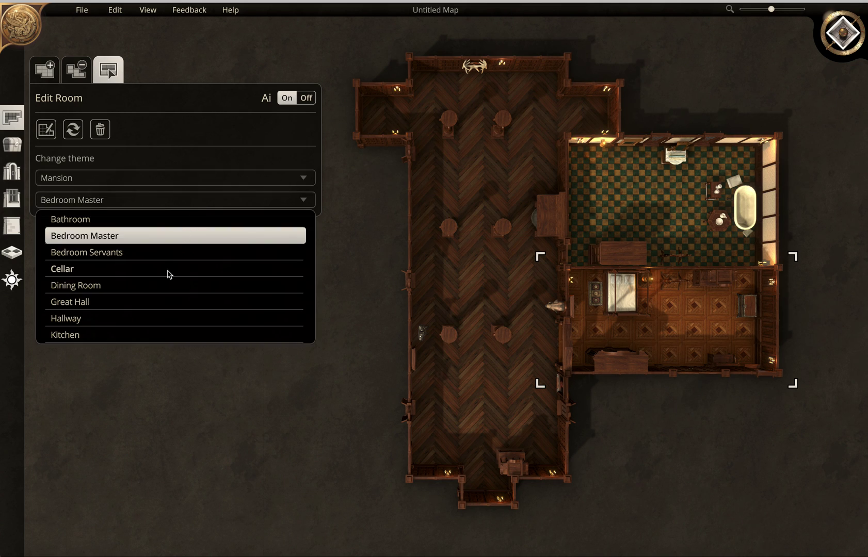
pyautogui.click(170, 274)
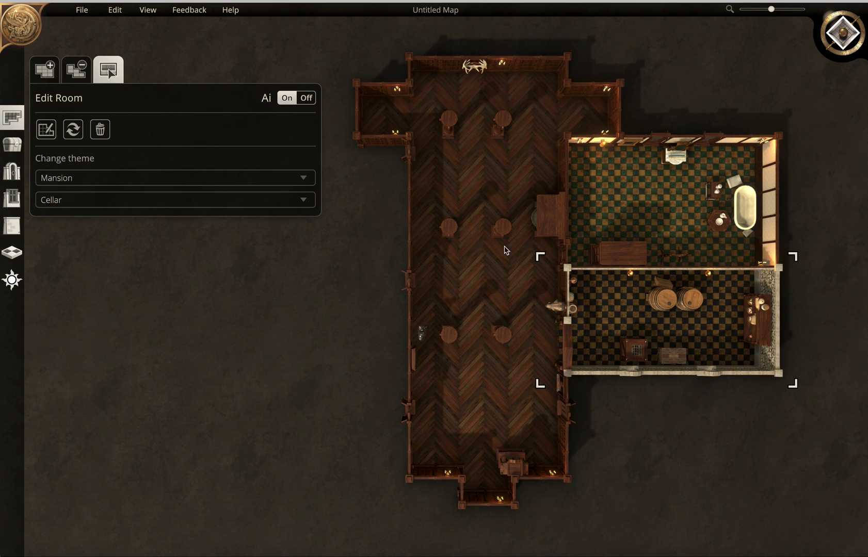
# Examine the Great Hall's pillars, walls and furnishings up close and from several angles in the 3D view
pyautogui.scroll(5, 630, 351)
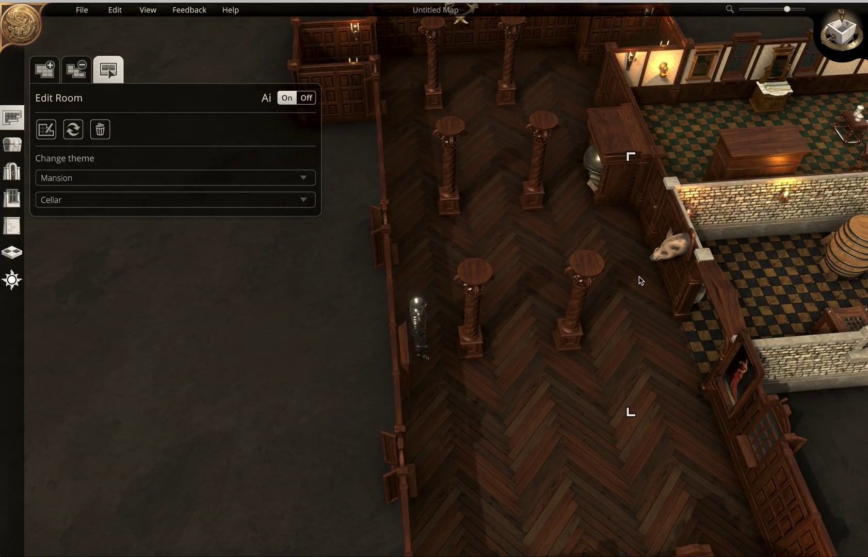
pyautogui.scroll(2, 624, 273)
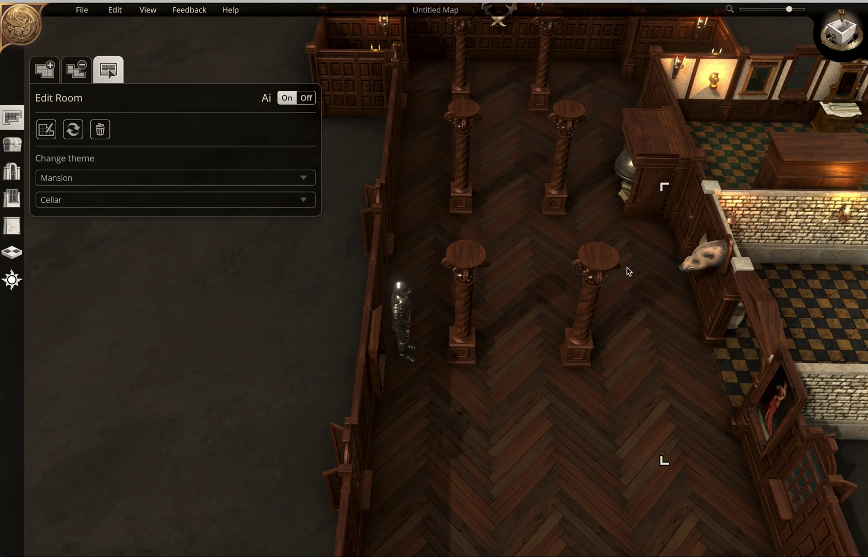
pyautogui.moveTo(629, 272); pyautogui.dragTo(484, 282, button='right')
pyautogui.scroll(3, 485, 283)
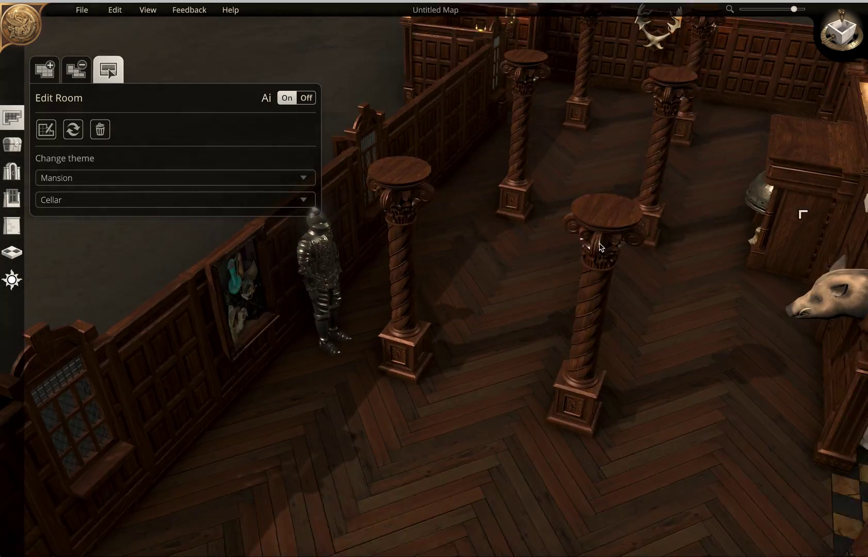
pyautogui.scroll(-3, 615, 248)
pyautogui.moveTo(596, 304); pyautogui.dragTo(540, 314, button='right')
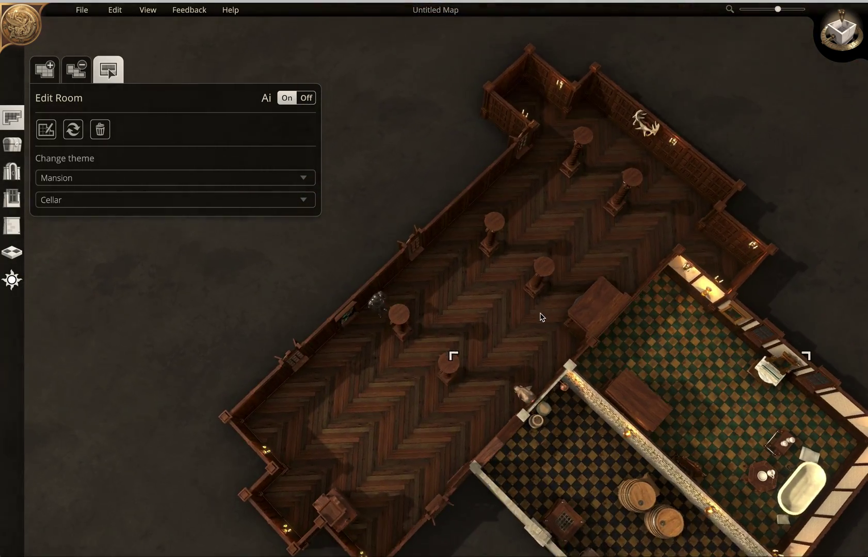
pyautogui.scroll(2, 560, 272)
pyautogui.scroll(3, 567, 265)
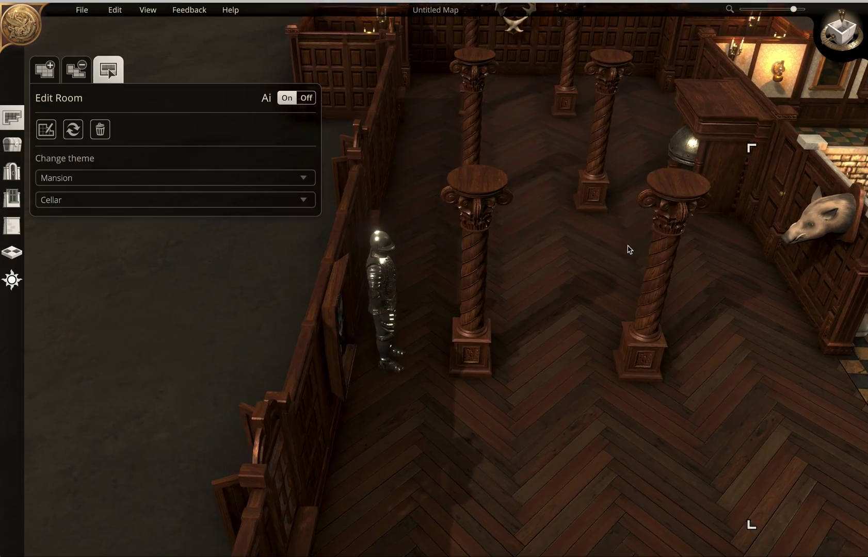
pyautogui.scroll(-5, 628, 239)
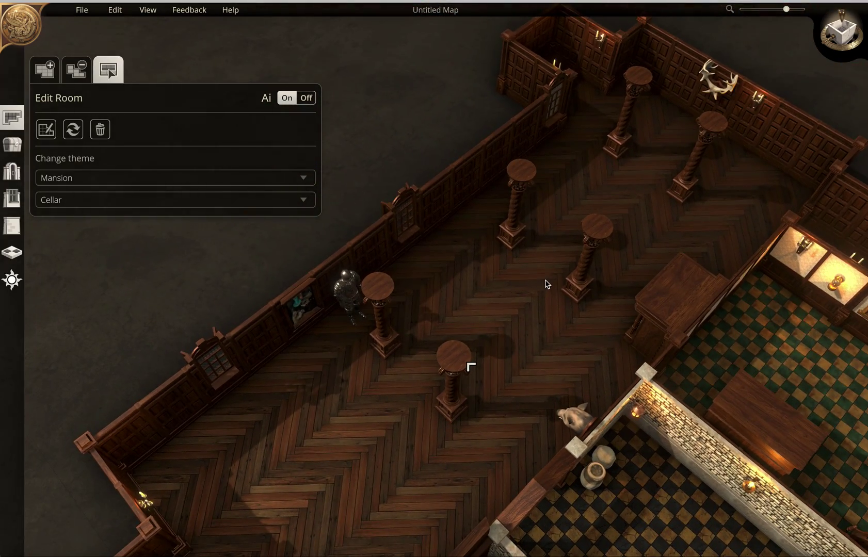
pyautogui.scroll(5, 571, 276)
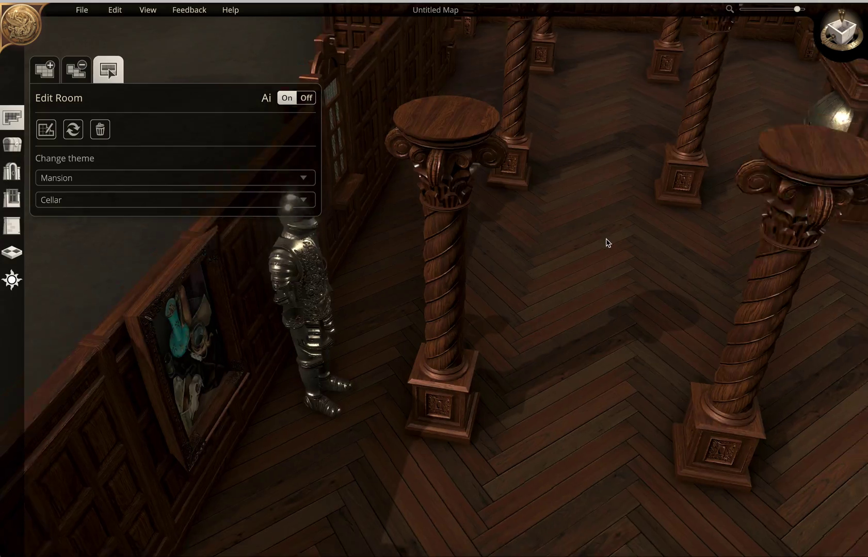
pyautogui.scroll(-4, 608, 243)
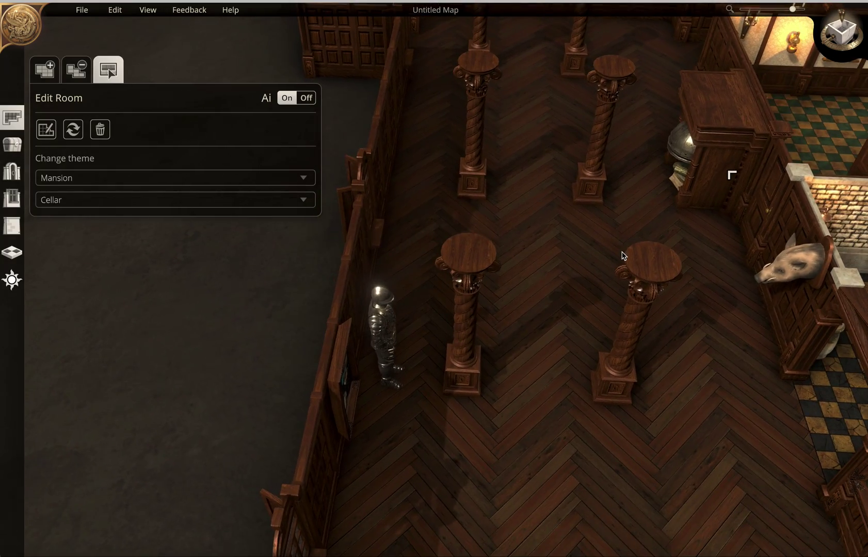
pyautogui.scroll(-5, 625, 255)
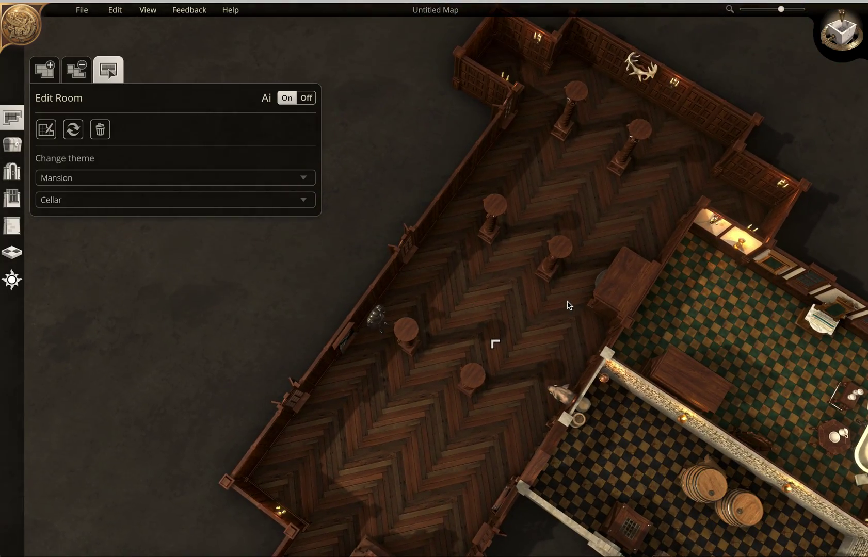
pyautogui.scroll(5, 578, 289)
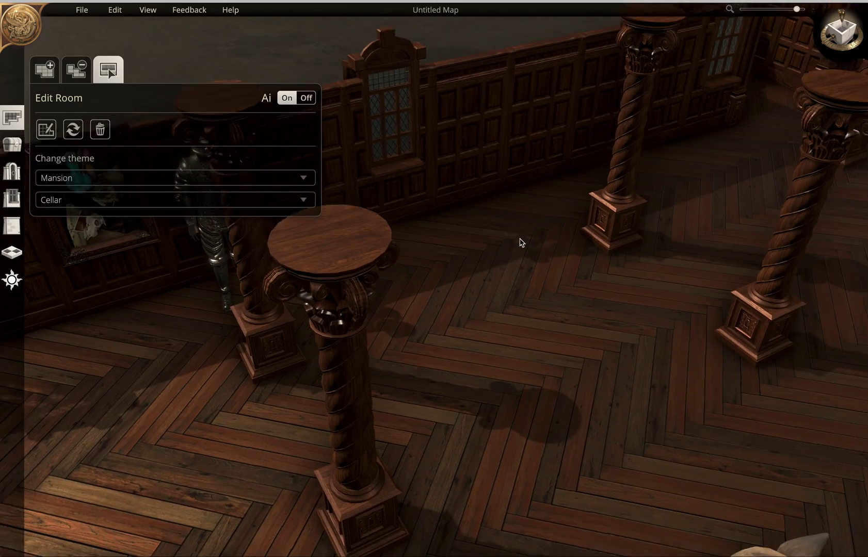
pyautogui.scroll(-4, 520, 248)
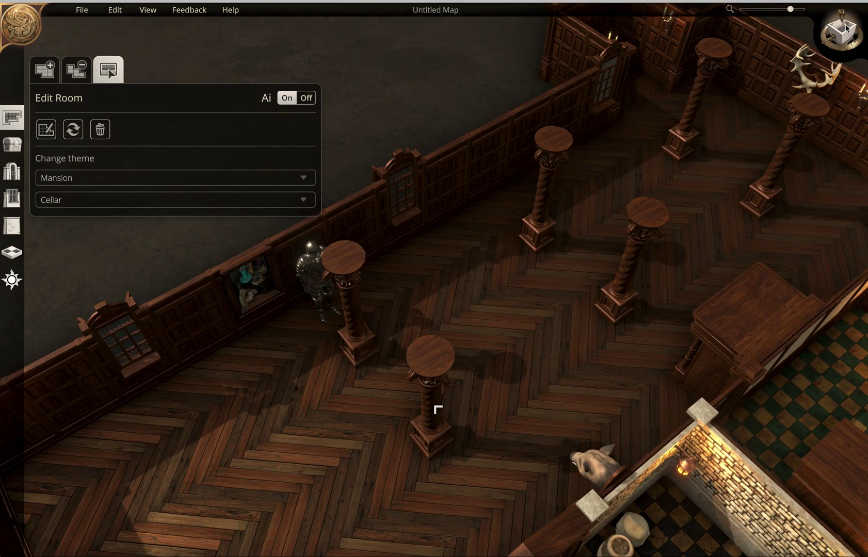
# Compare the map in the top-down and 3D views, finishing in the angled 3D view
pyautogui.click(844, 33)
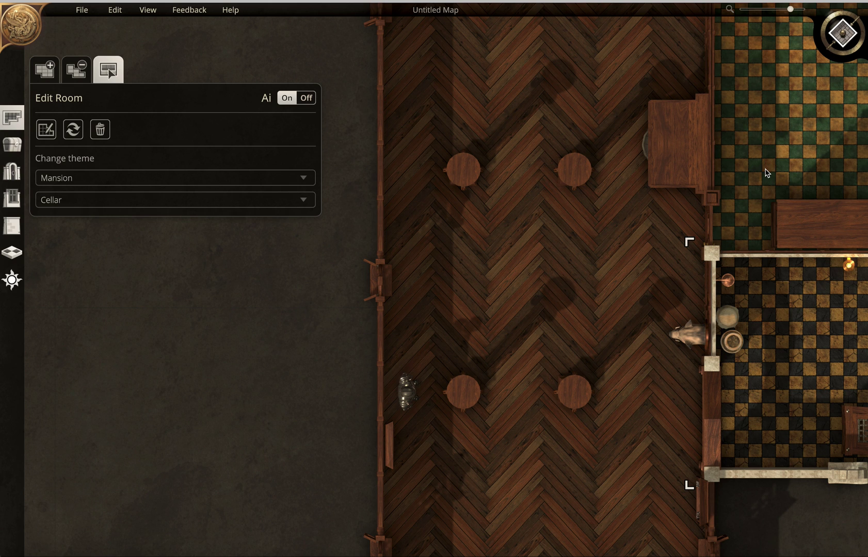
pyautogui.scroll(-3, 845, 35)
pyautogui.click(843, 36)
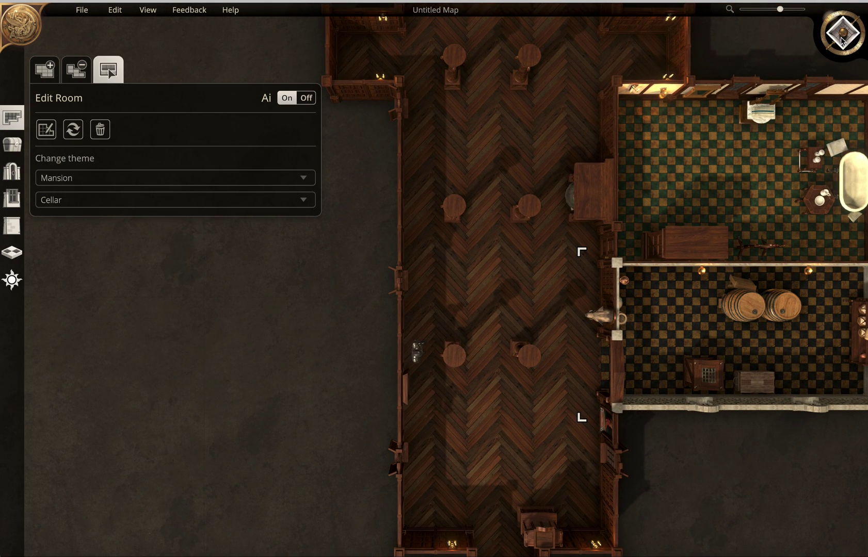
pyautogui.click(843, 40)
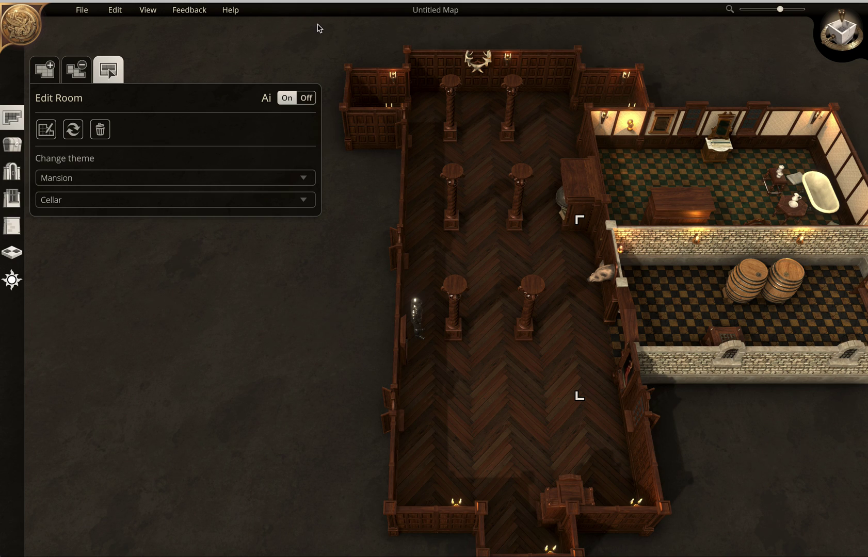
# Hang a landscape painting and a portrait of a woman in red on either side of the antlers on the Great Hall's back wall
pyautogui.click(11, 146)
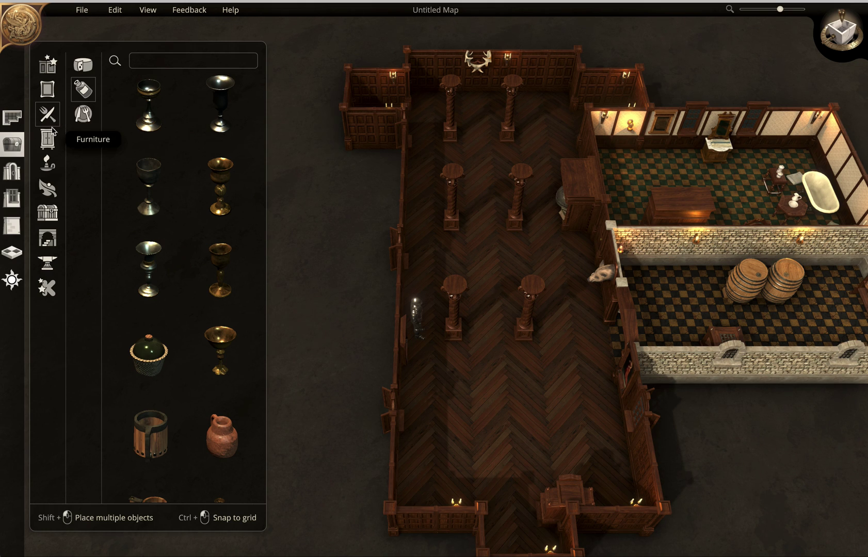
pyautogui.click(47, 96)
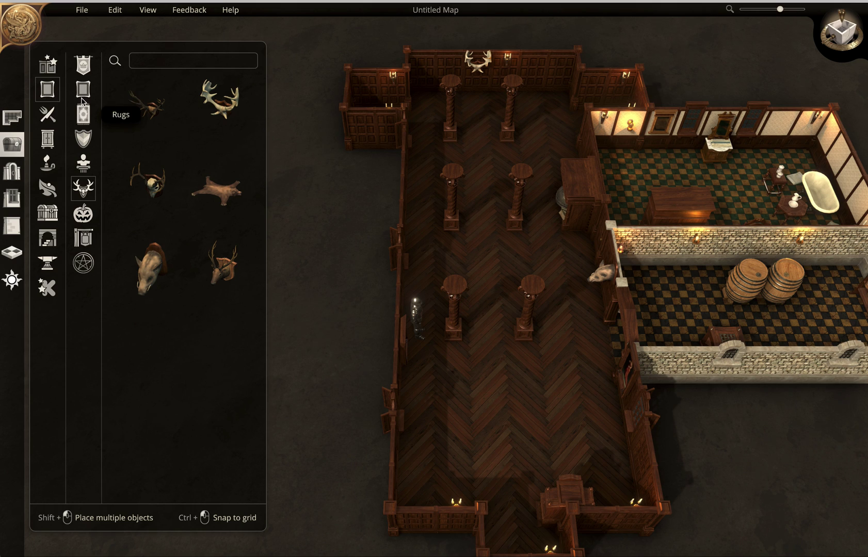
pyautogui.click(83, 90)
pyautogui.click(148, 104)
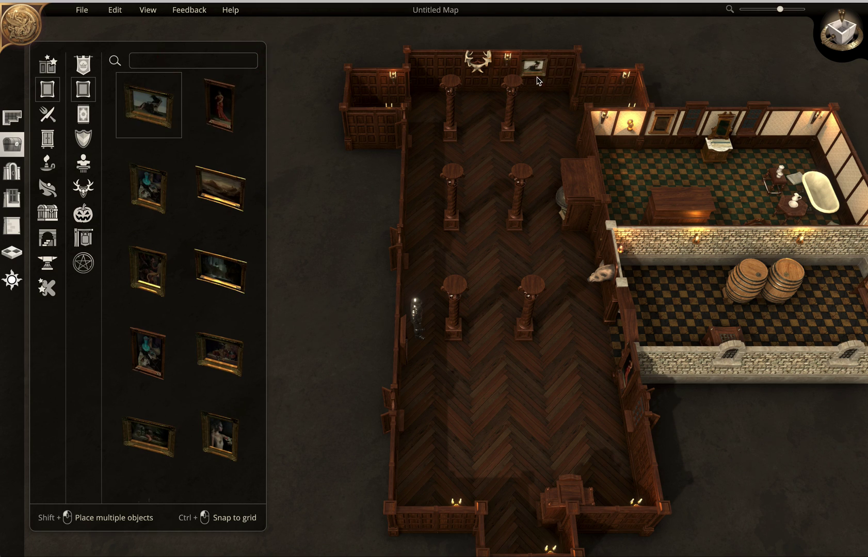
pyautogui.click(538, 81)
pyautogui.click(225, 122)
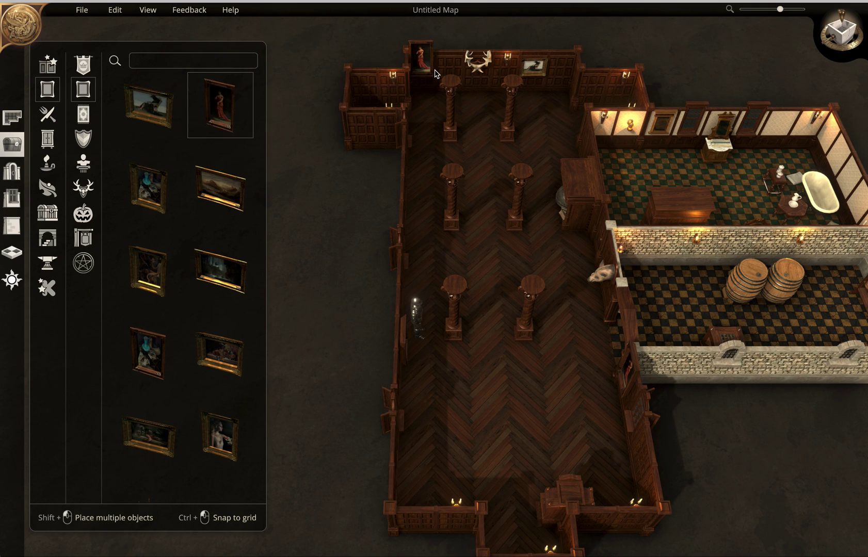
pyautogui.click(435, 74)
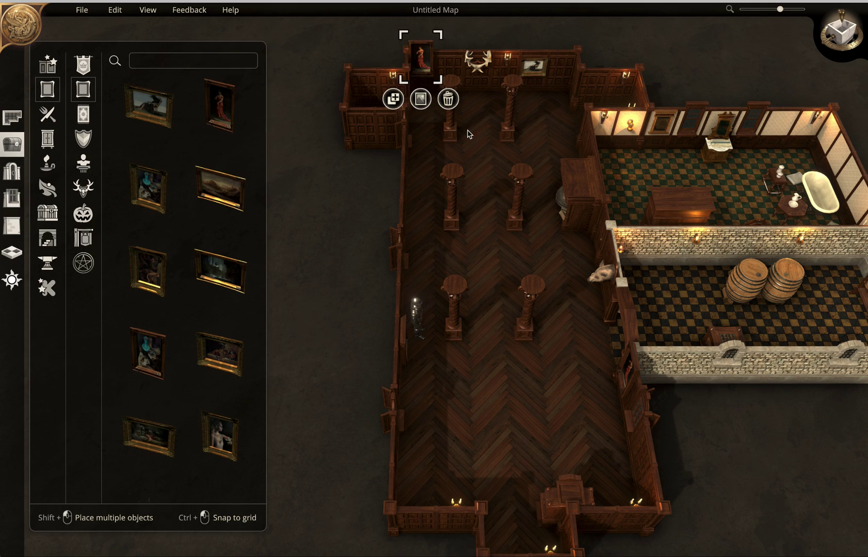
pyautogui.click(498, 215)
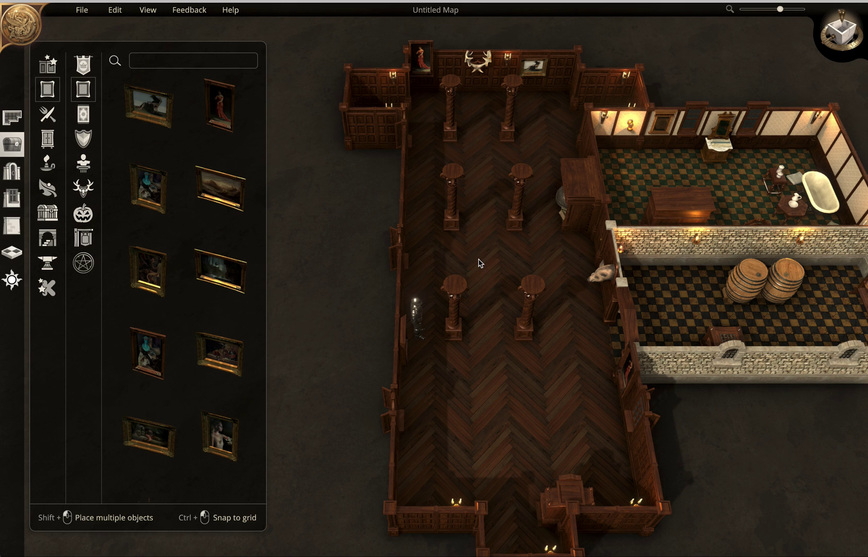
# Move the red-dress portrait to the Great Hall's long outer wall and hang a large golden landscape painting beside it
pyautogui.moveTo(480, 263); pyautogui.dragTo(426, 205, button='right')
pyautogui.click(634, 98)
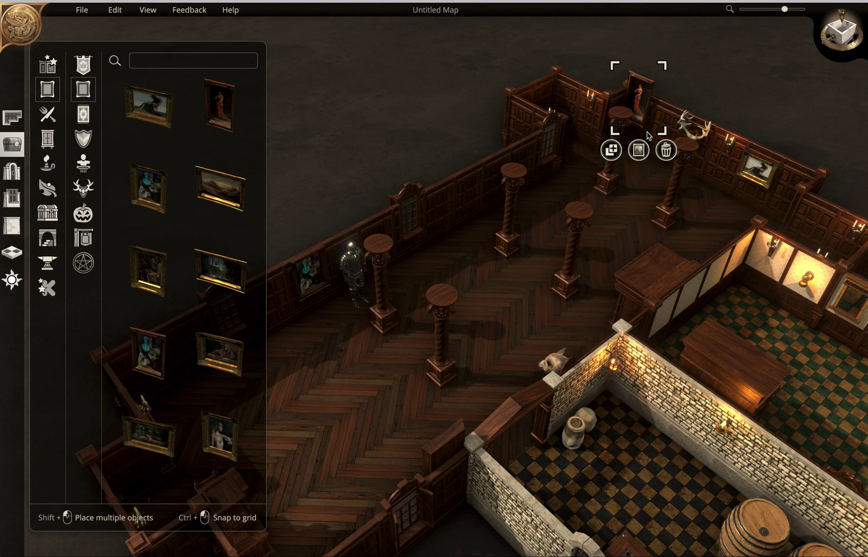
pyautogui.moveTo(543, 152)
pyautogui.mouseDown()
pyautogui.moveTo(476, 202)
pyautogui.moveTo(478, 277)
pyautogui.mouseUp()
pyautogui.moveTo(220, 196)
pyautogui.mouseDown()
pyautogui.moveTo(362, 246)
pyautogui.moveTo(453, 201)
pyautogui.mouseUp()
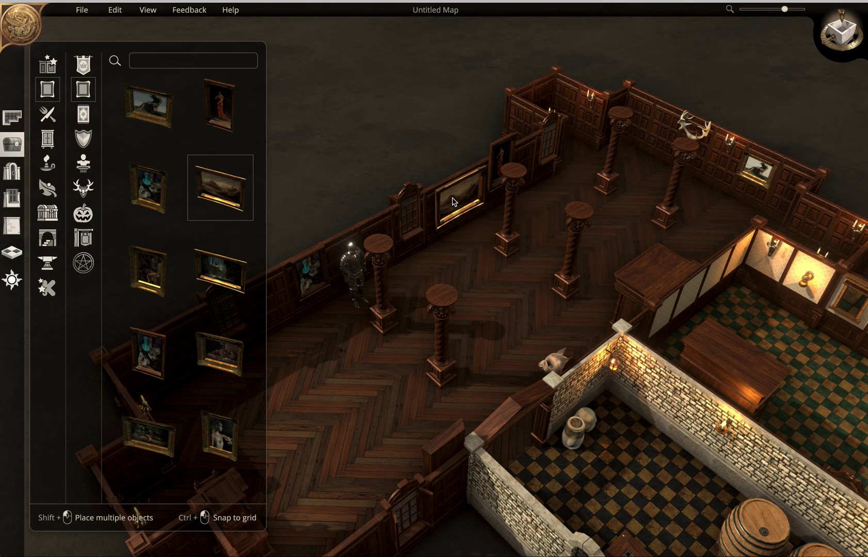
pyautogui.click(491, 278)
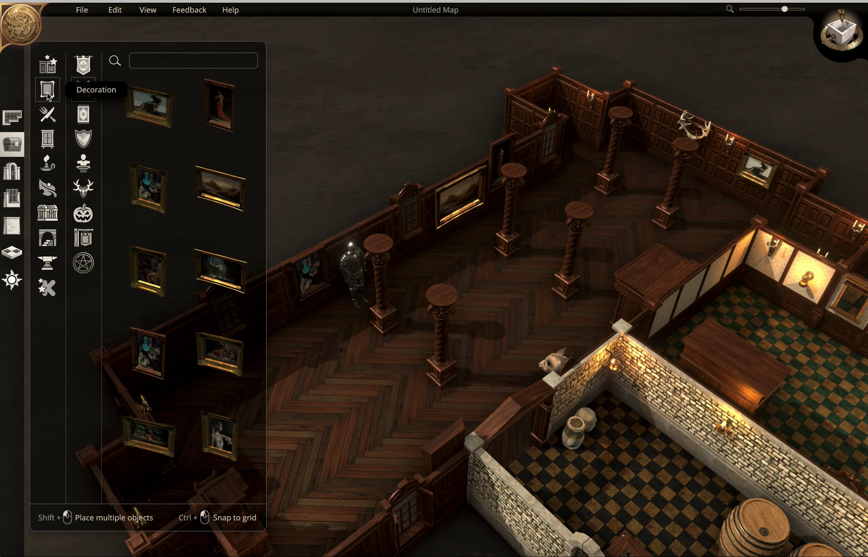
# Browse the food, furniture and lighting objects, looking through the available wall lights
pyautogui.click(47, 117)
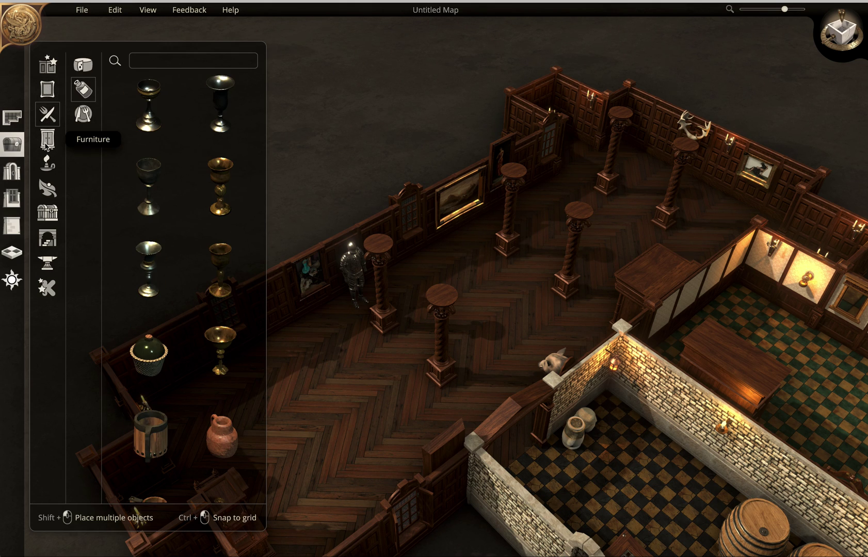
pyautogui.click(47, 139)
pyautogui.click(48, 164)
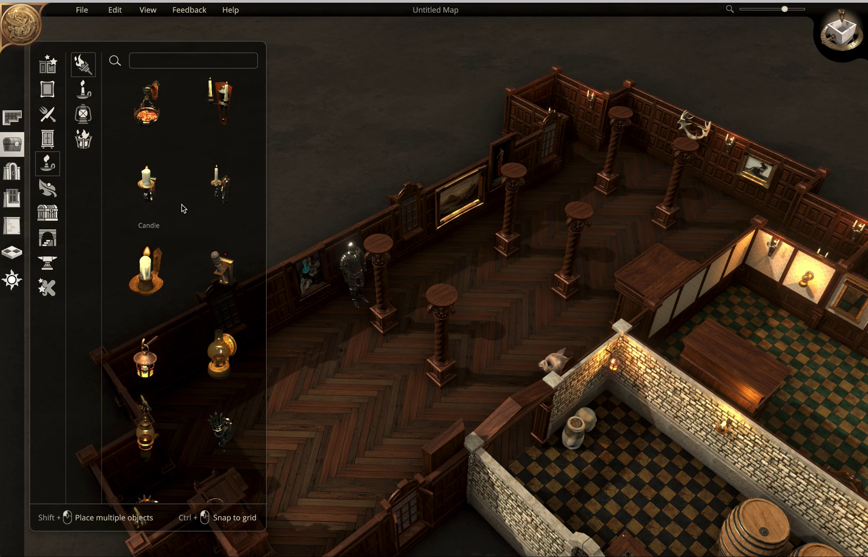
pyautogui.scroll(-1, 182, 209)
pyautogui.scroll(-2, 182, 208)
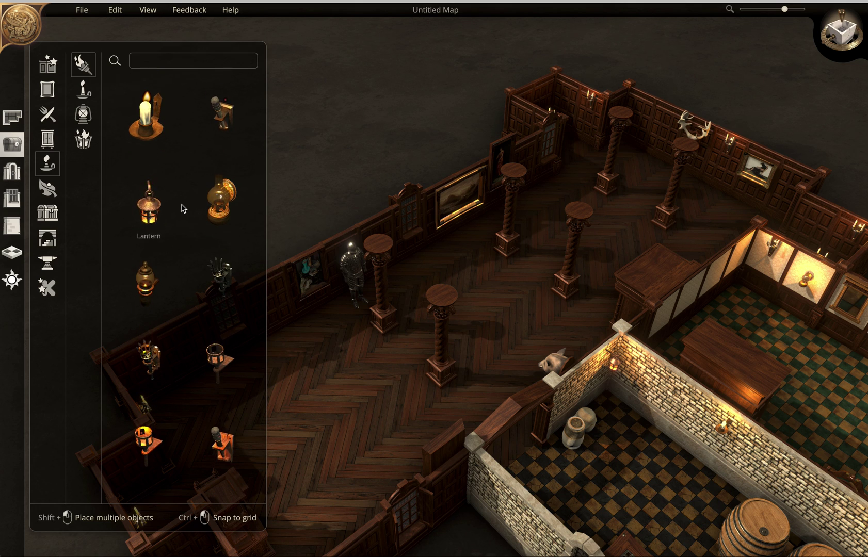
pyautogui.scroll(2, 181, 208)
pyautogui.scroll(-1, 181, 209)
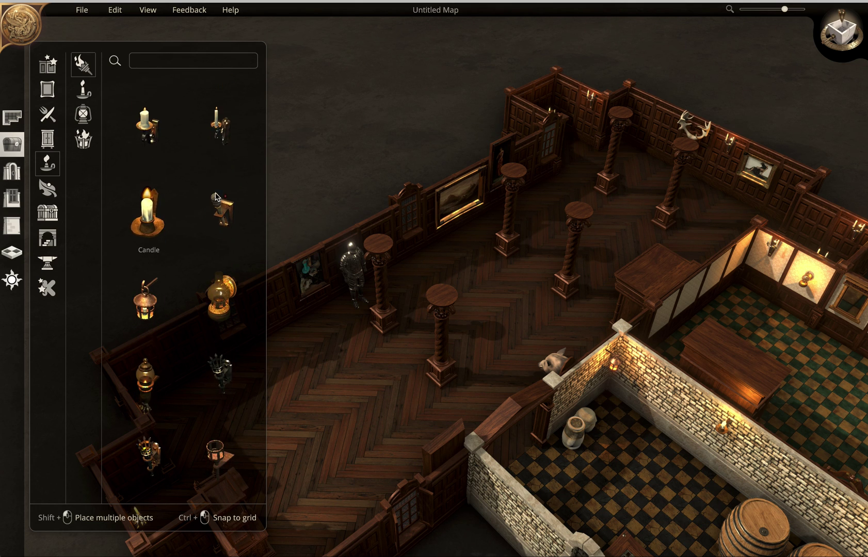
# Try out a lit wall torch beside the red-dress portrait and remove it
pyautogui.click(221, 211)
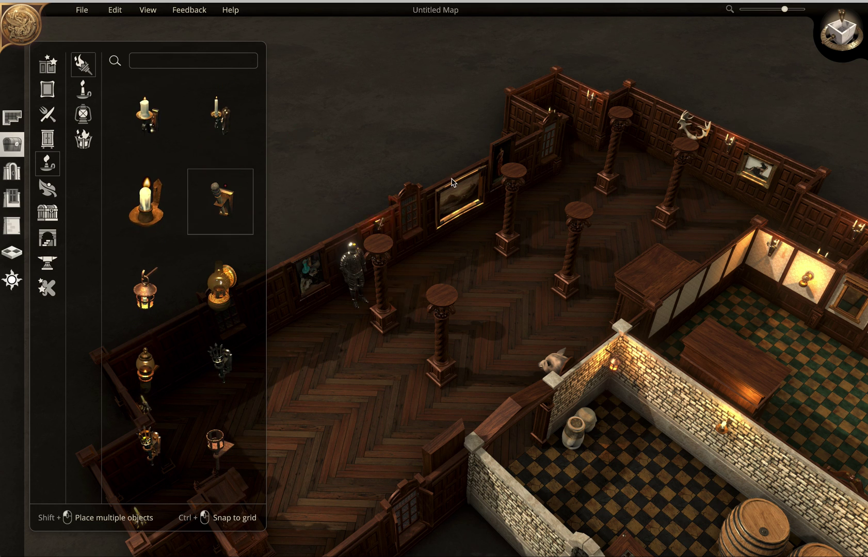
pyautogui.click(527, 178)
pyautogui.click(529, 180)
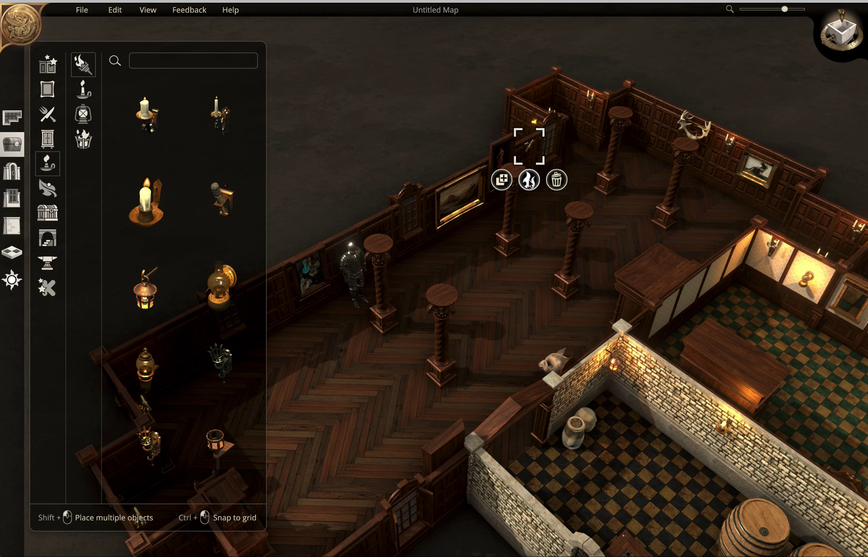
pyautogui.click(530, 181)
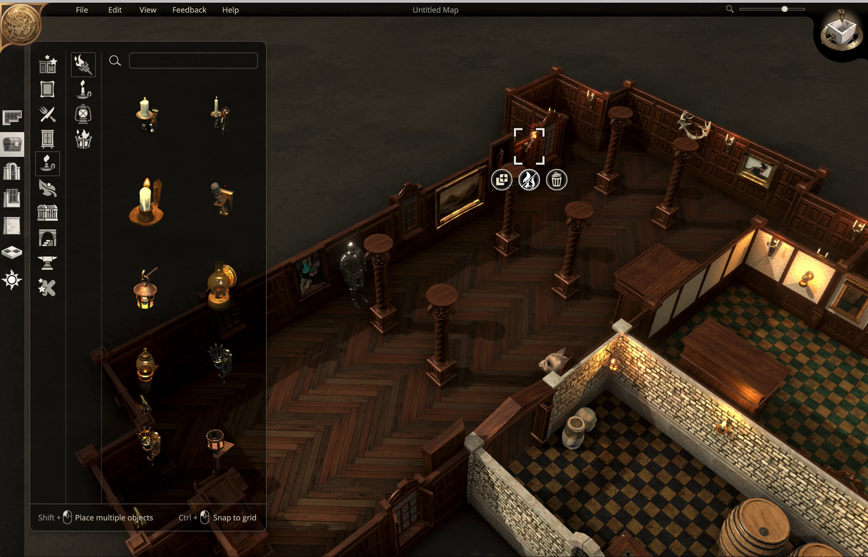
pyautogui.click(557, 179)
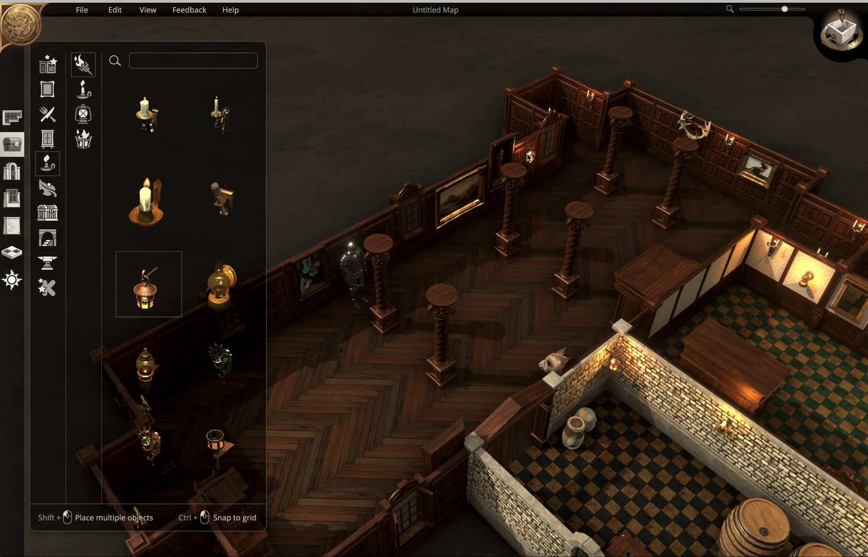
# Hang three lanterns in the Great Hall: beside the portrait, beside the painting near the suit of armor, and next to the antlers
pyautogui.click(530, 154)
pyautogui.click(148, 309)
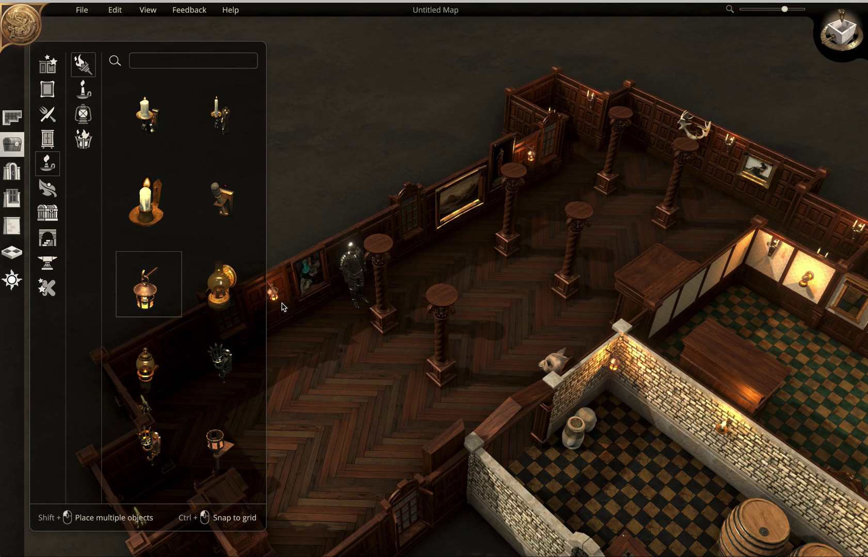
pyautogui.click(146, 290)
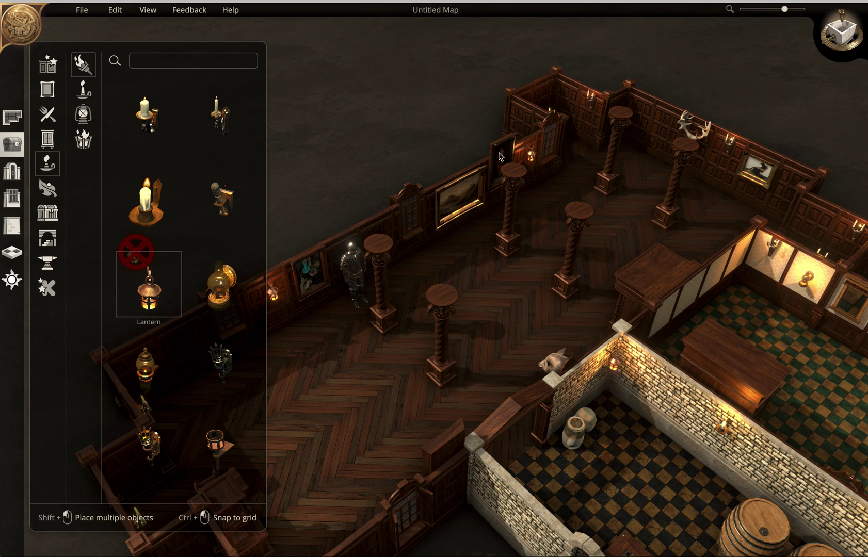
pyautogui.click(675, 136)
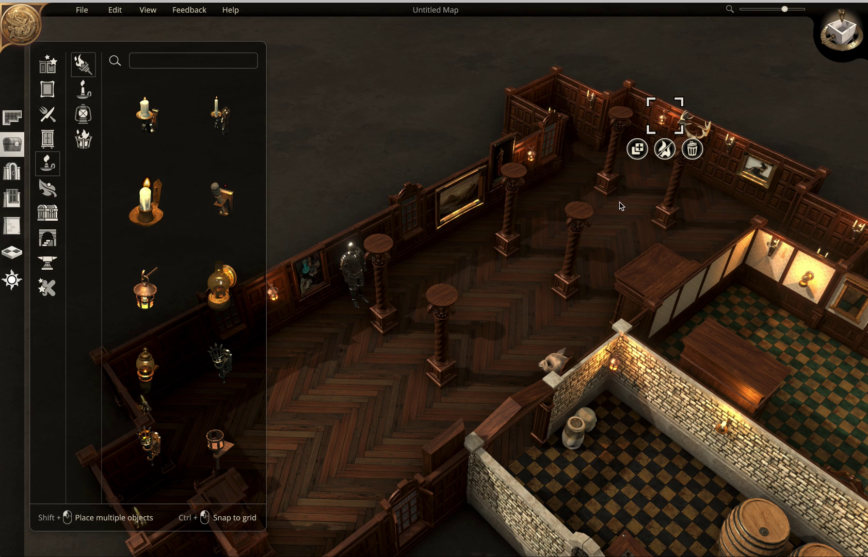
pyautogui.click(621, 206)
# Place descending wooden stairs with a banister on the Great Hall floor in front of the suit of armor
pyautogui.press('a')
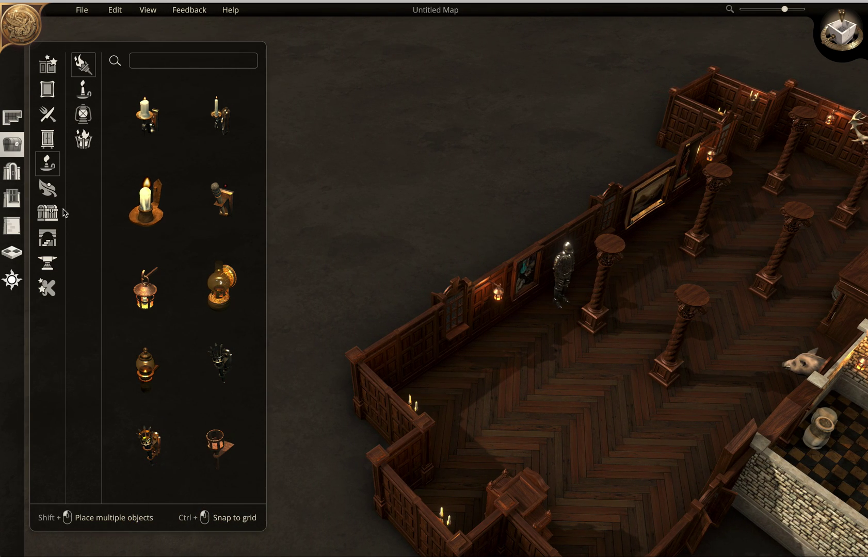
pyautogui.click(51, 193)
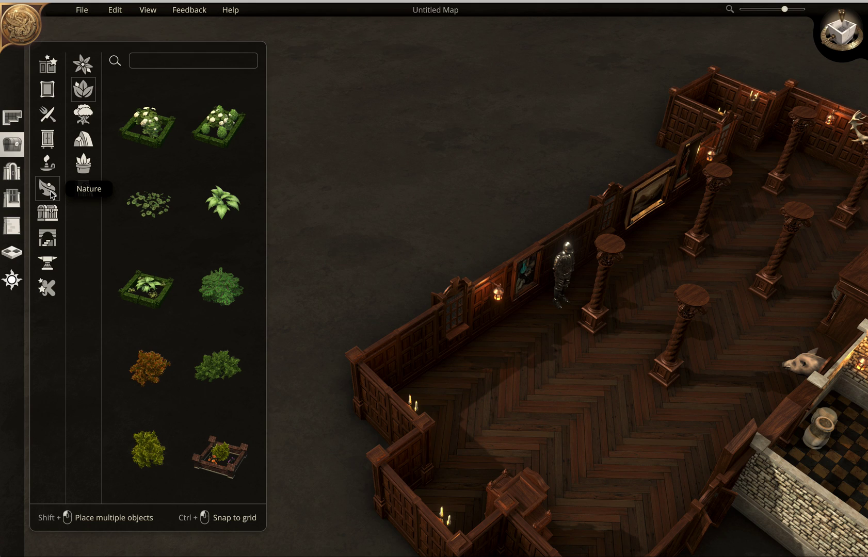
pyautogui.click(50, 215)
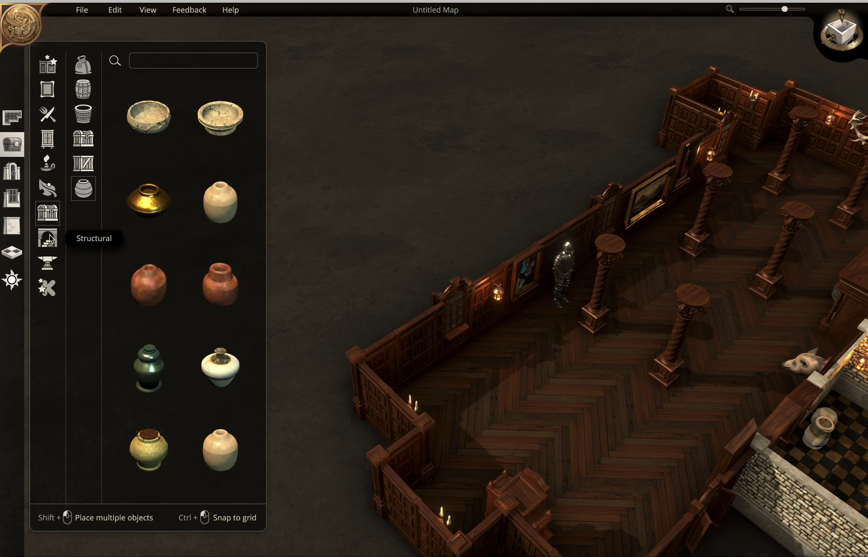
pyautogui.click(50, 235)
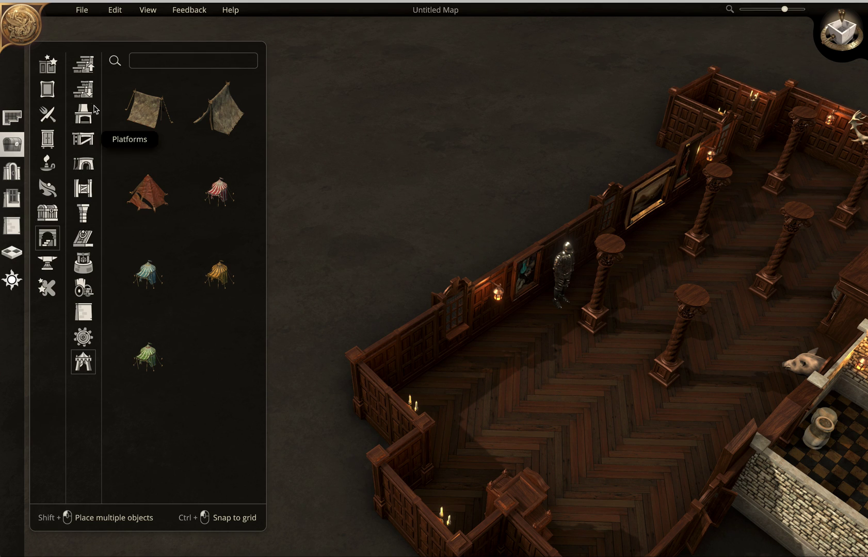
pyautogui.click(84, 90)
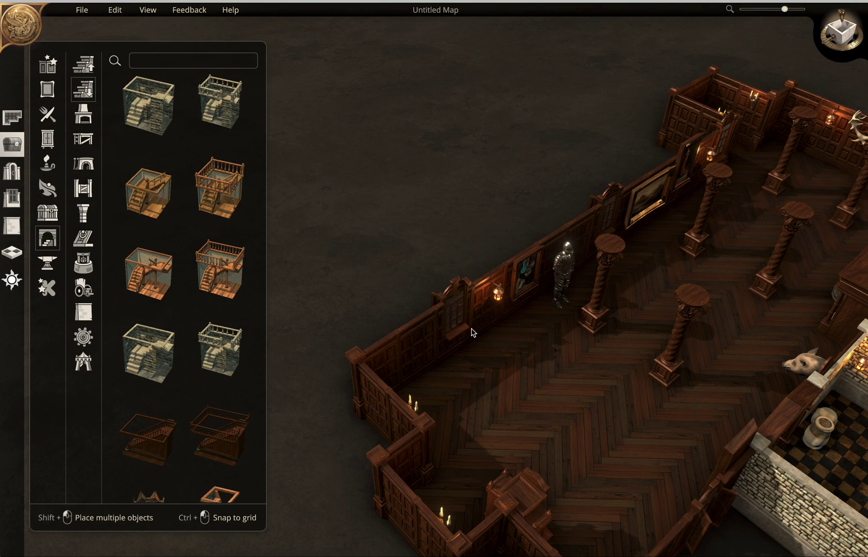
pyautogui.click(220, 188)
pyautogui.click(540, 378)
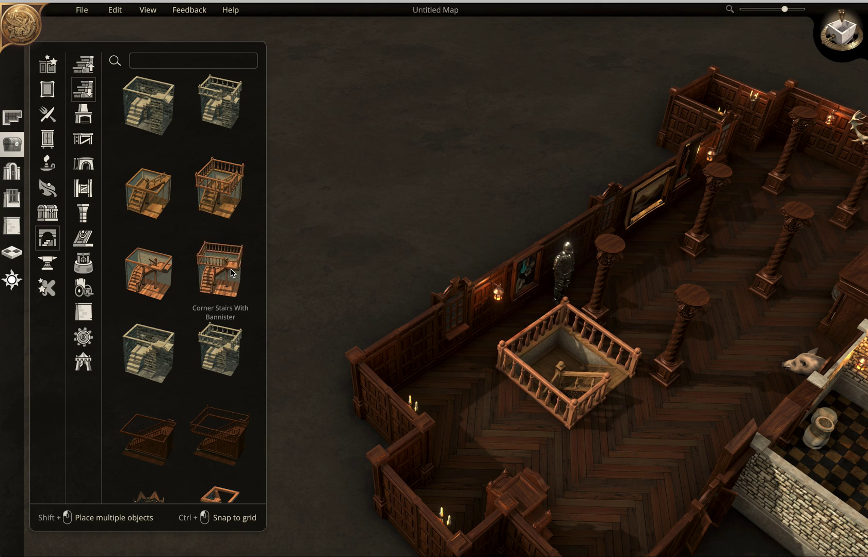
pyautogui.scroll(-1, 197, 361)
pyautogui.scroll(-1, 198, 370)
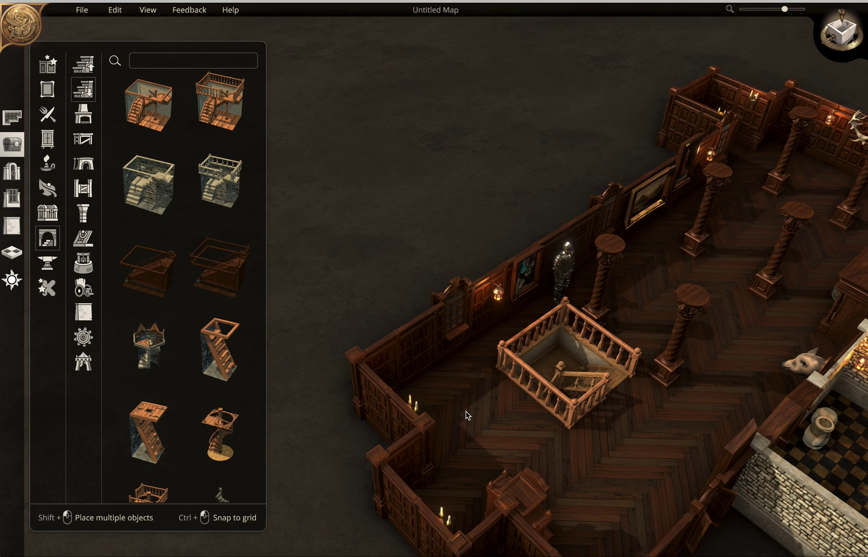
pyautogui.moveTo(728, 269)
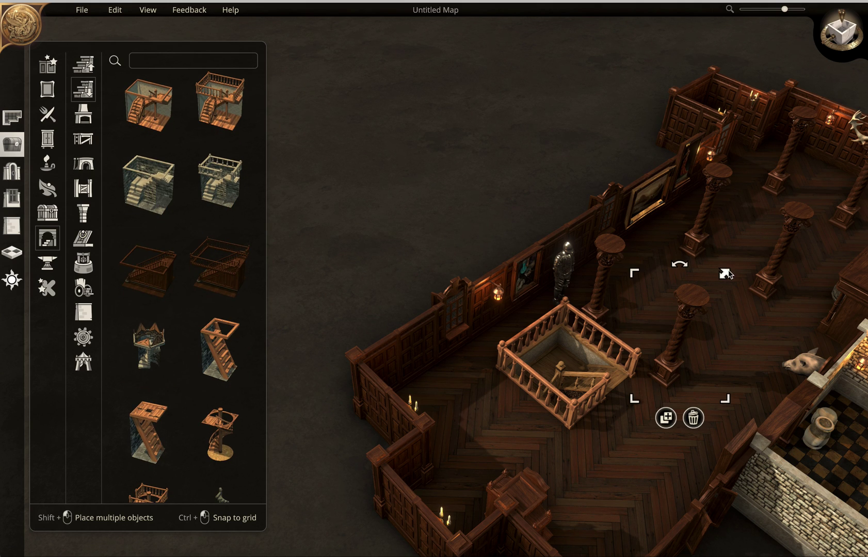
pyautogui.moveTo(727, 274)
pyautogui.mouseDown()
pyautogui.moveTo(772, 195)
pyautogui.moveTo(721, 273)
pyautogui.moveTo(725, 283)
pyautogui.moveTo(730, 275)
pyautogui.mouseUp()
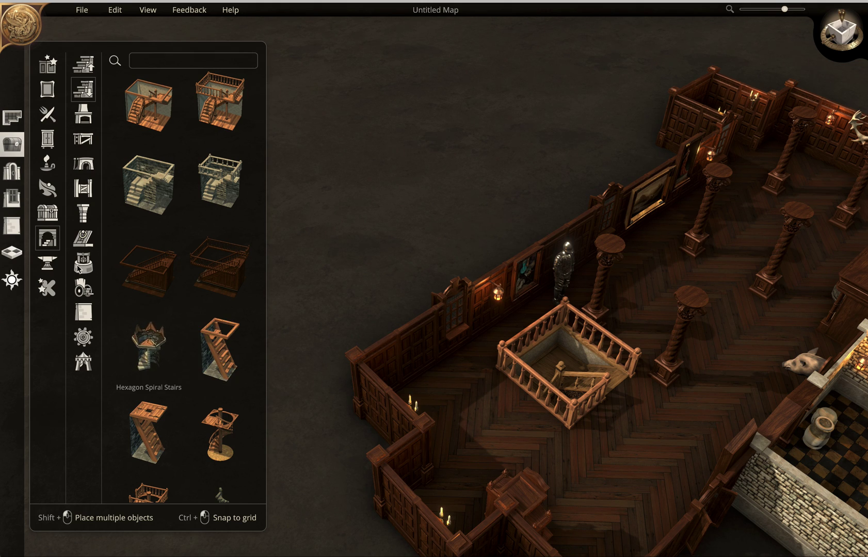
# Try out a Cask from the Brewer's Tools beside the stairwell and delete it
pyautogui.click(47, 262)
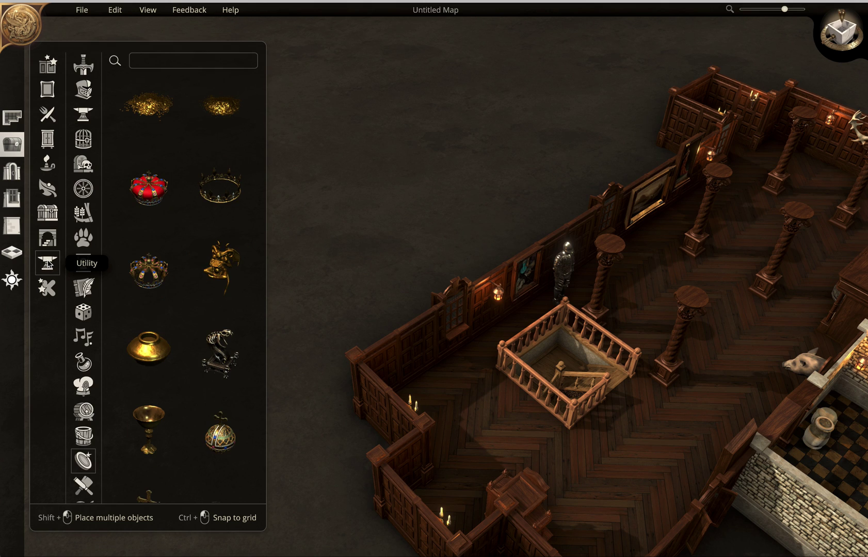
pyautogui.scroll(-2, 82, 238)
pyautogui.click(85, 302)
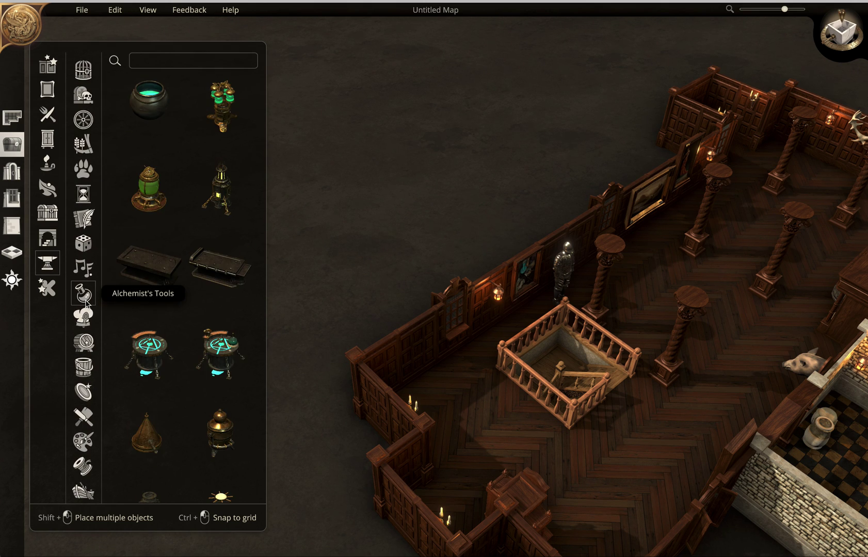
pyautogui.click(84, 316)
pyautogui.click(84, 341)
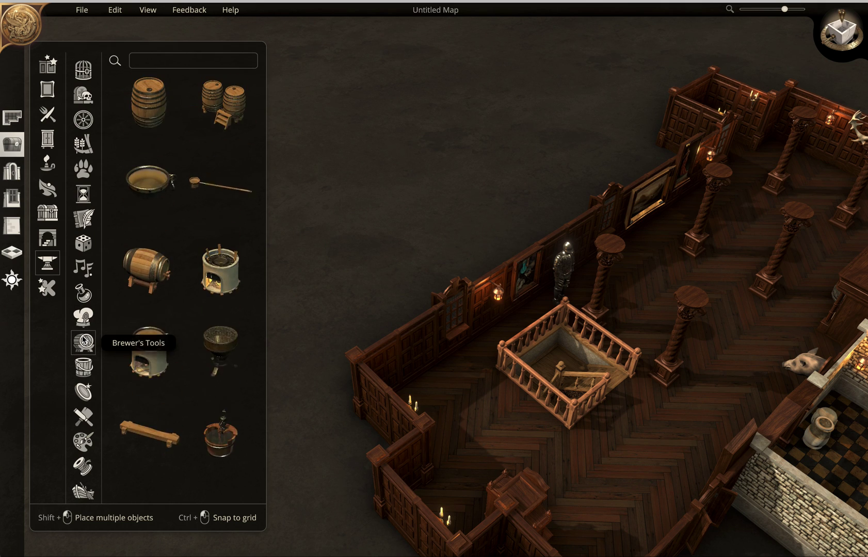
pyautogui.click(138, 287)
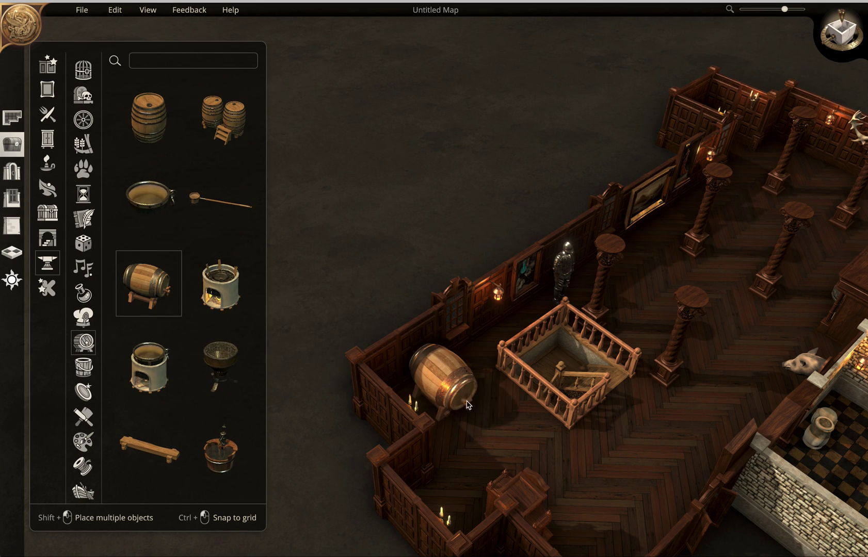
pyautogui.click(466, 406)
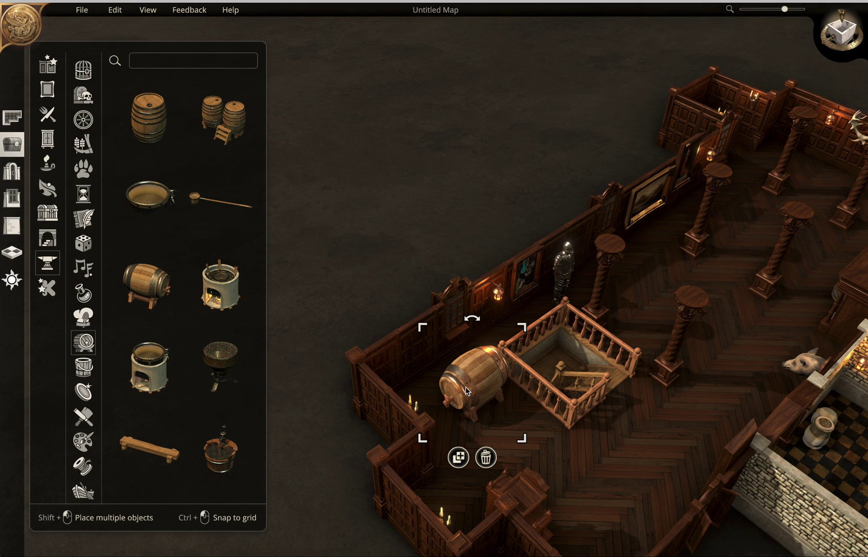
pyautogui.click(486, 457)
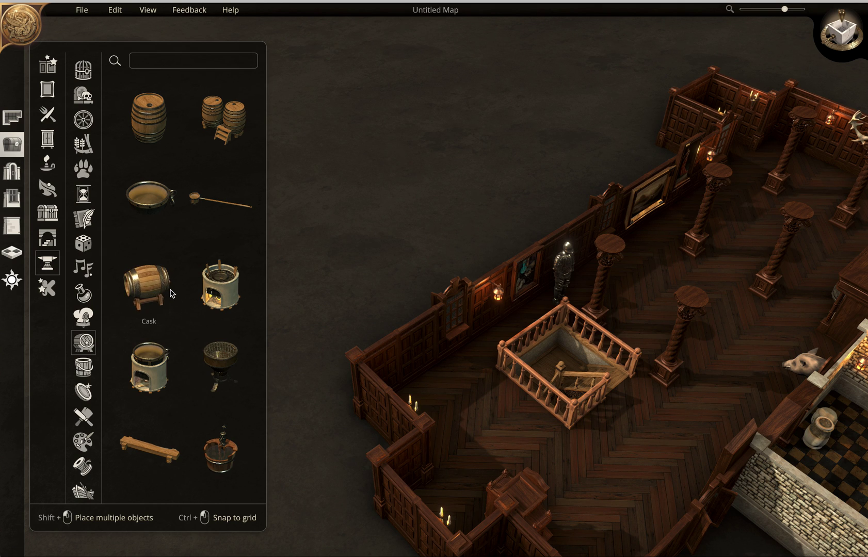
# Place the dark panelled wooden double door in the Great Hall's outer wall, in place of the window beside the lantern near the stairwell
pyautogui.scroll(-2, 503, 368)
pyautogui.scroll(-2, 503, 368)
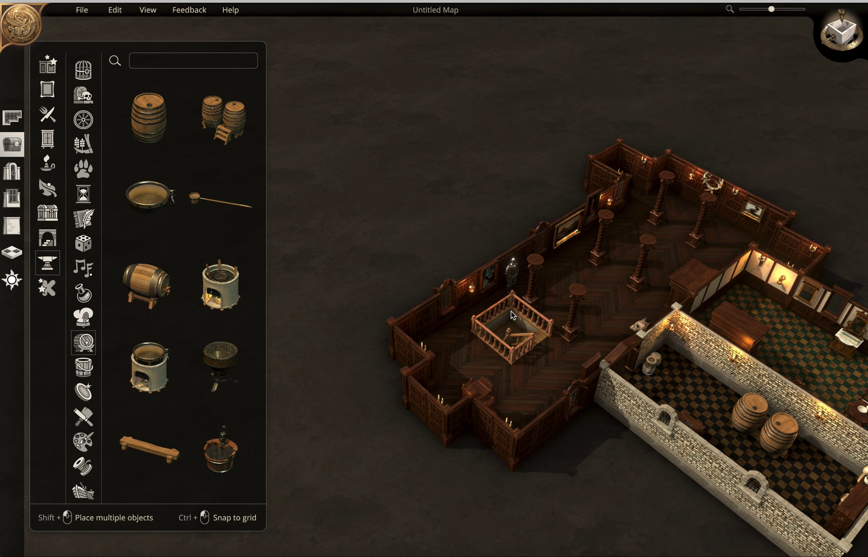
pyautogui.scroll(3, 584, 310)
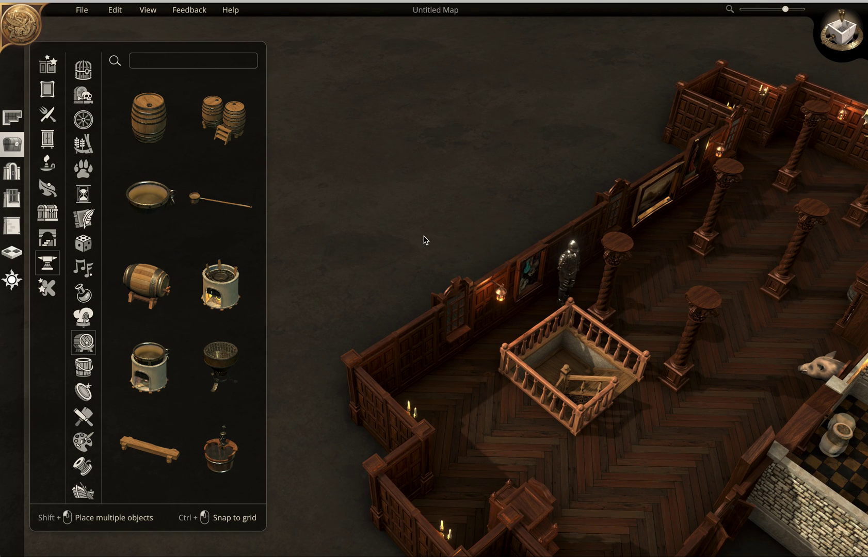
pyautogui.click(12, 173)
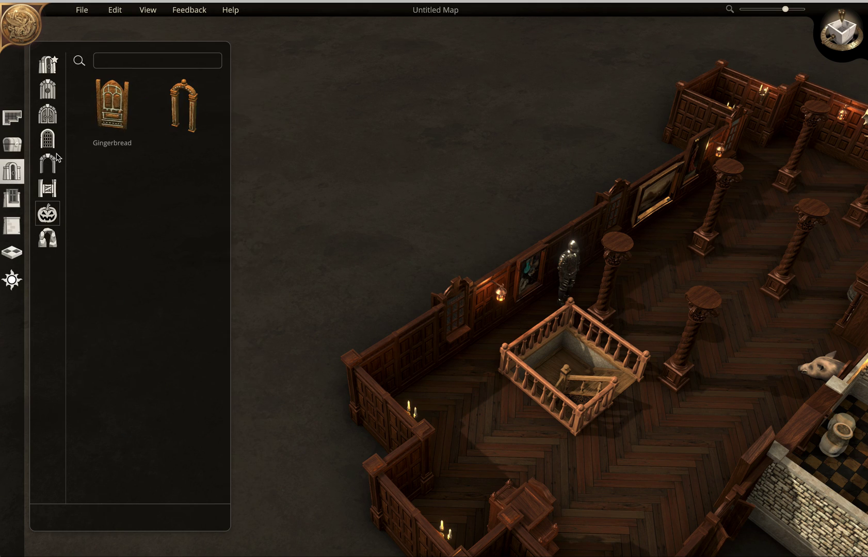
pyautogui.click(48, 138)
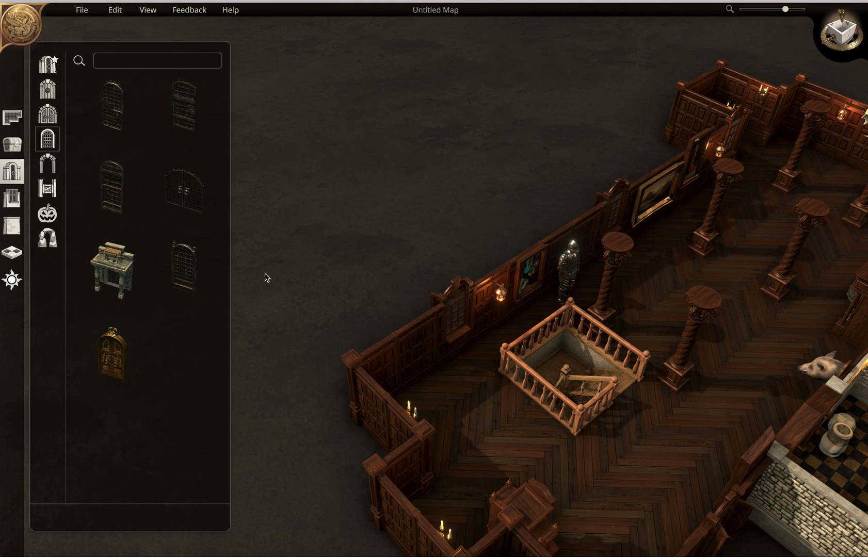
pyautogui.click(47, 121)
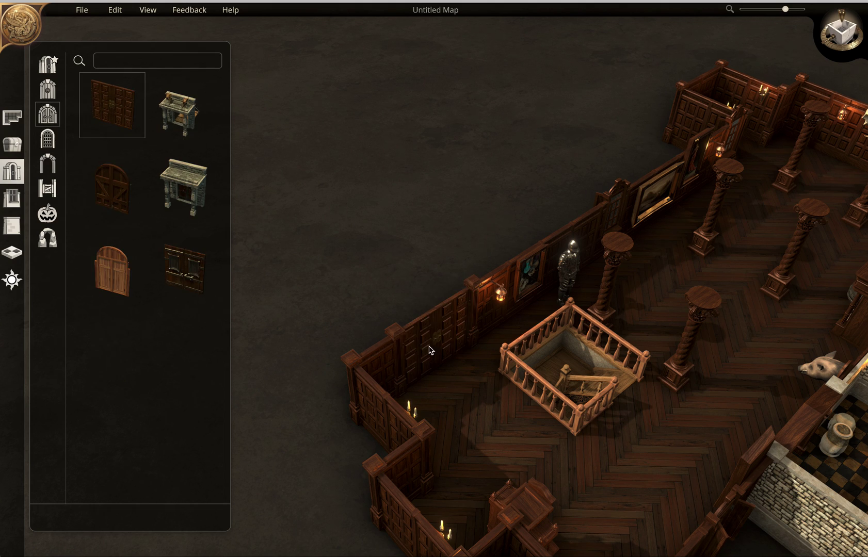
pyautogui.click(518, 411)
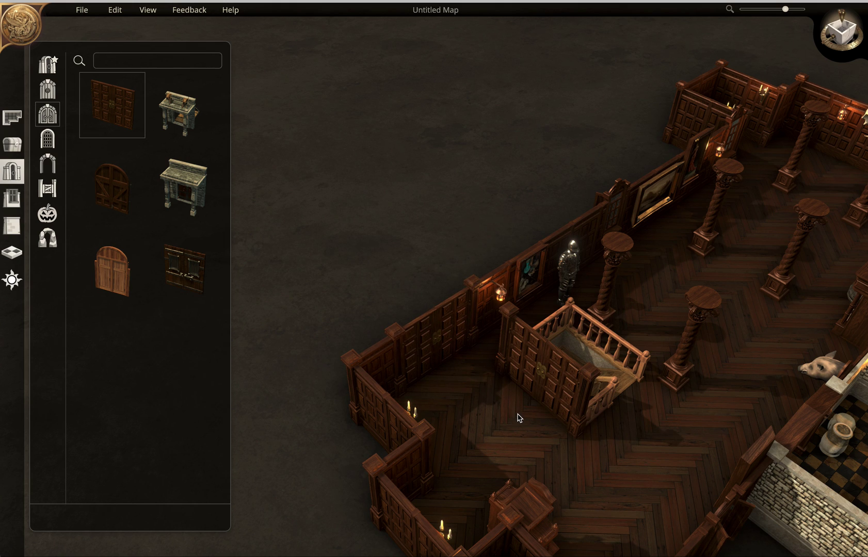
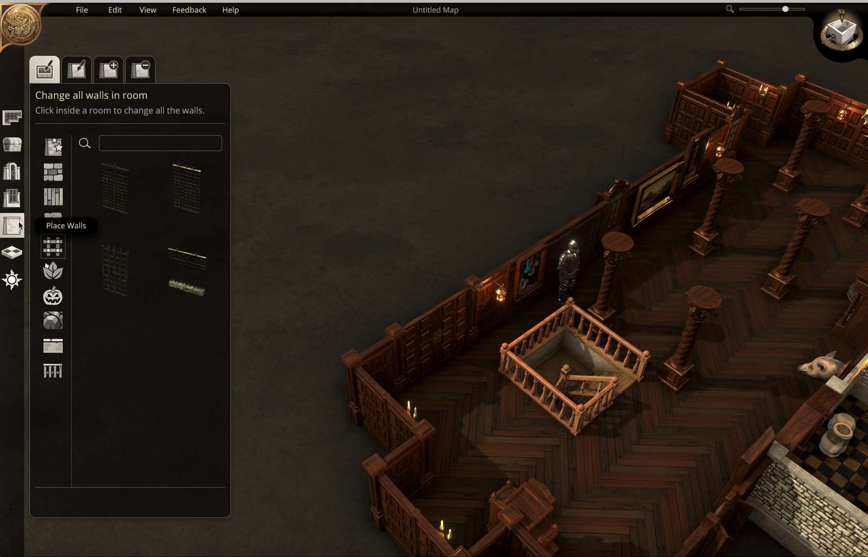
# Try the dark Paneled wood style on all Great Hall walls, and apply the wood-framed wall with a cream upper panel instead
pyautogui.click(54, 199)
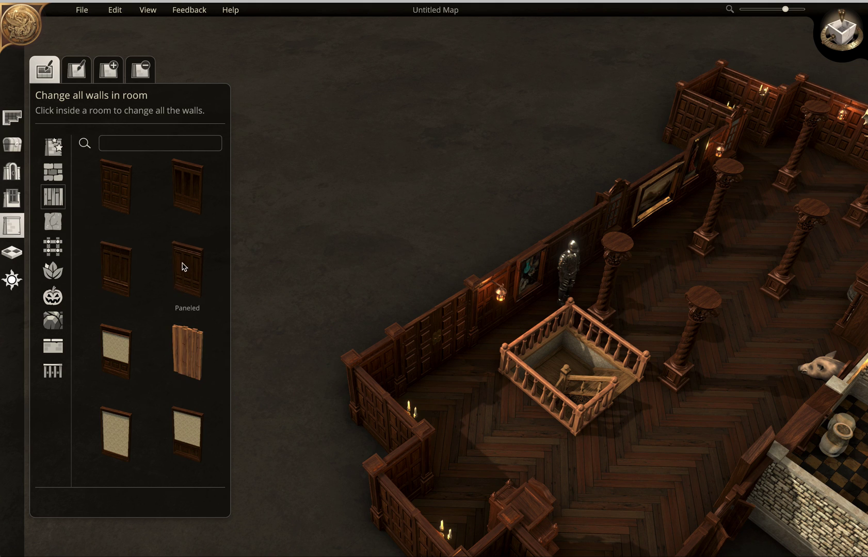
pyautogui.click(188, 190)
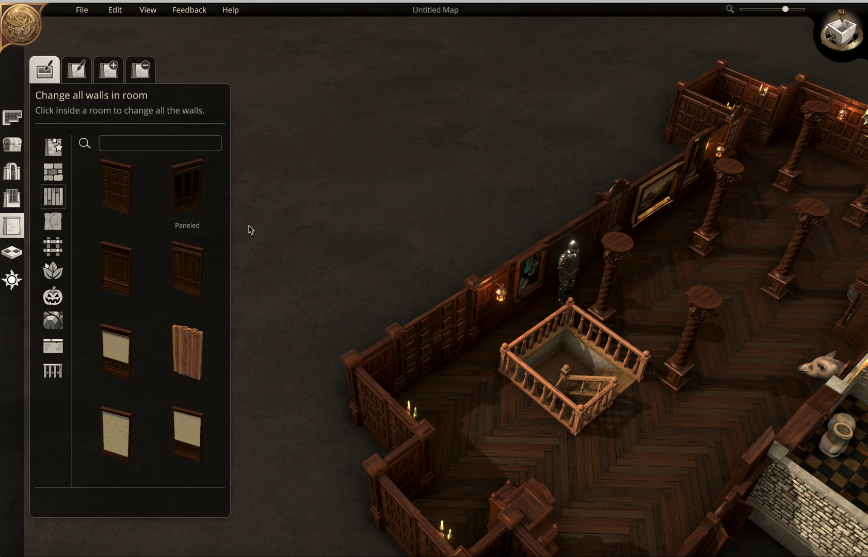
pyautogui.click(564, 372)
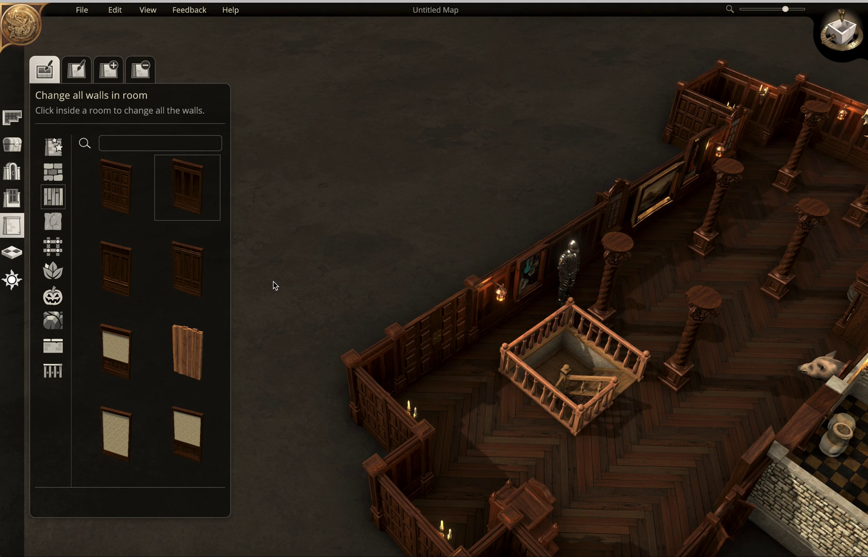
pyautogui.click(116, 352)
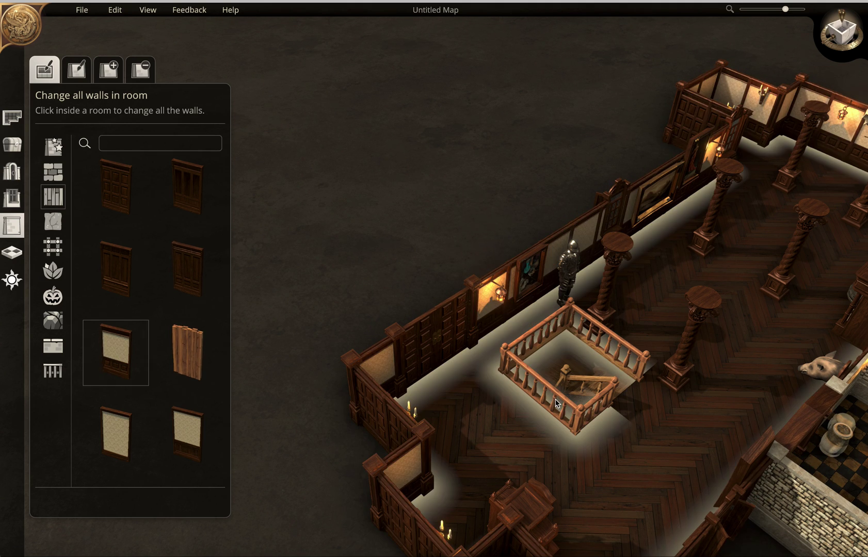
pyautogui.click(606, 440)
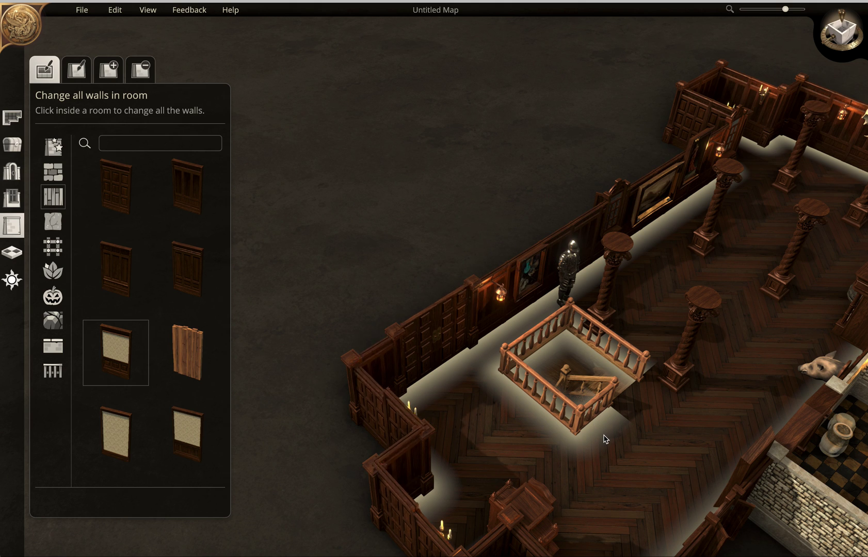
# Change only the torch-lit wall section at the far corner of the Great Hall to vertical wooden planks
pyautogui.click(80, 72)
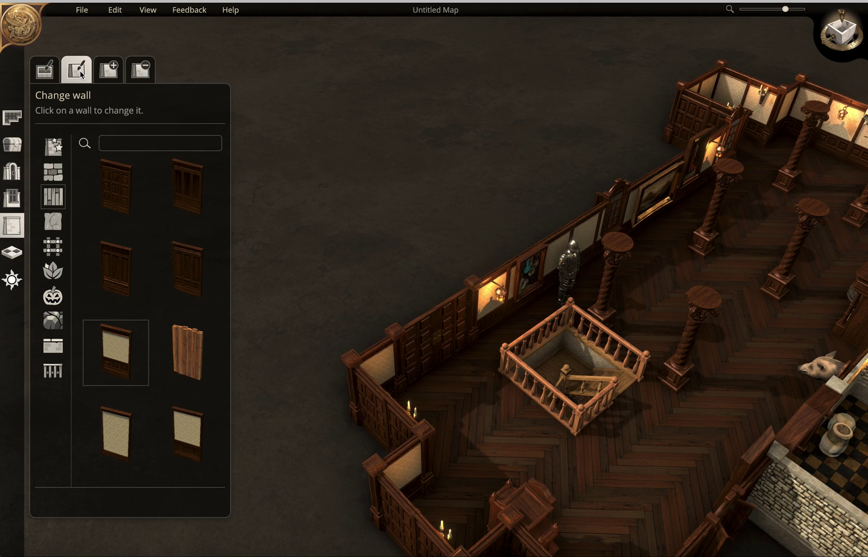
pyautogui.click(199, 367)
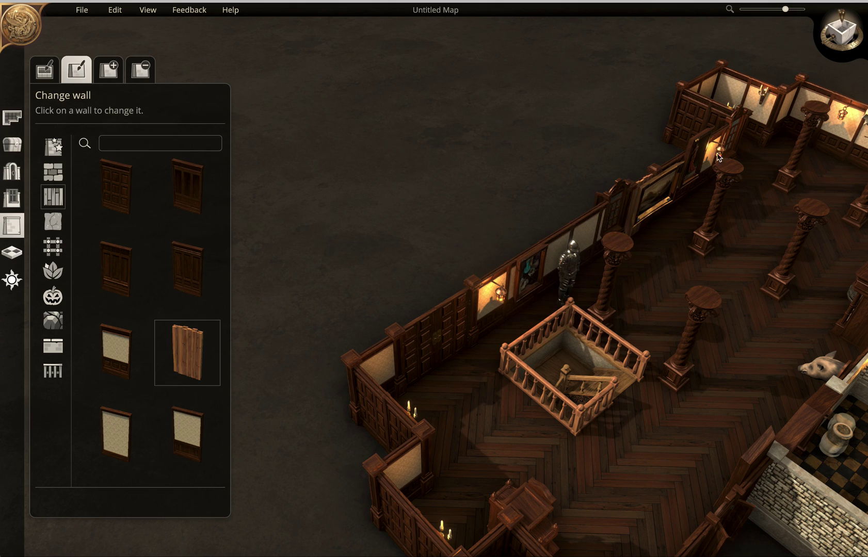
pyautogui.click(762, 126)
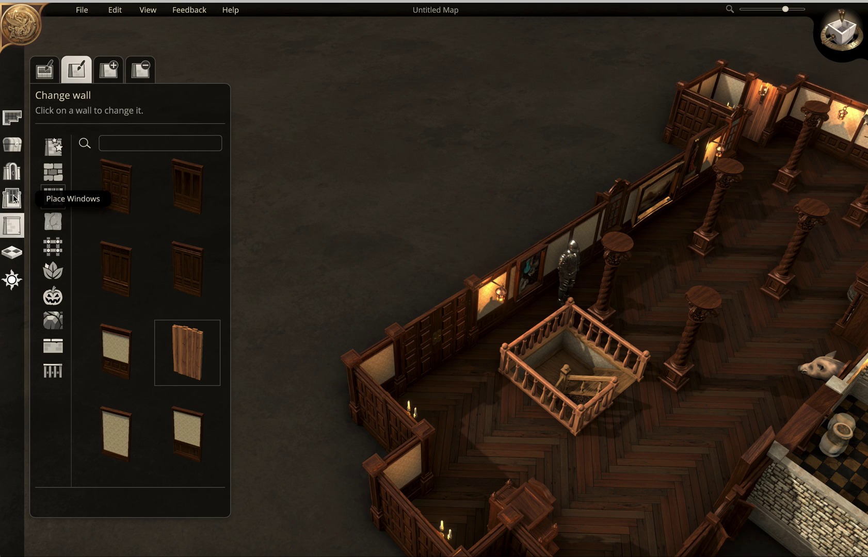
# Place a roofed wooden bay window in the Great Hall wall between the suit of armor and the large landscape painting
pyautogui.click(14, 203)
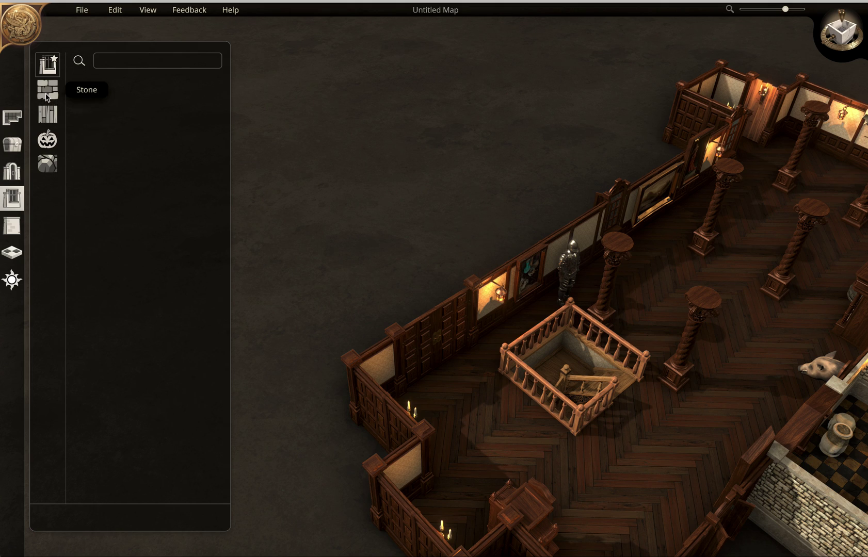
pyautogui.click(47, 96)
pyautogui.click(48, 65)
pyautogui.click(47, 90)
pyautogui.click(47, 114)
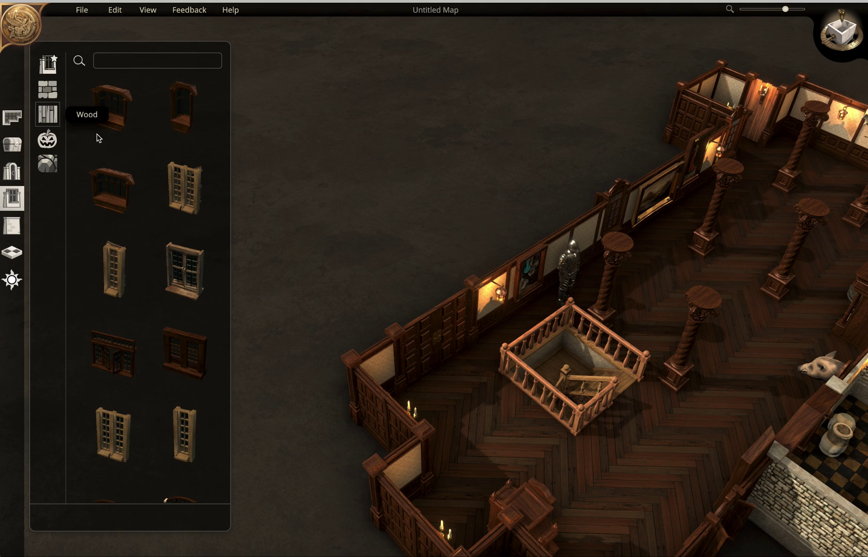
pyautogui.click(114, 188)
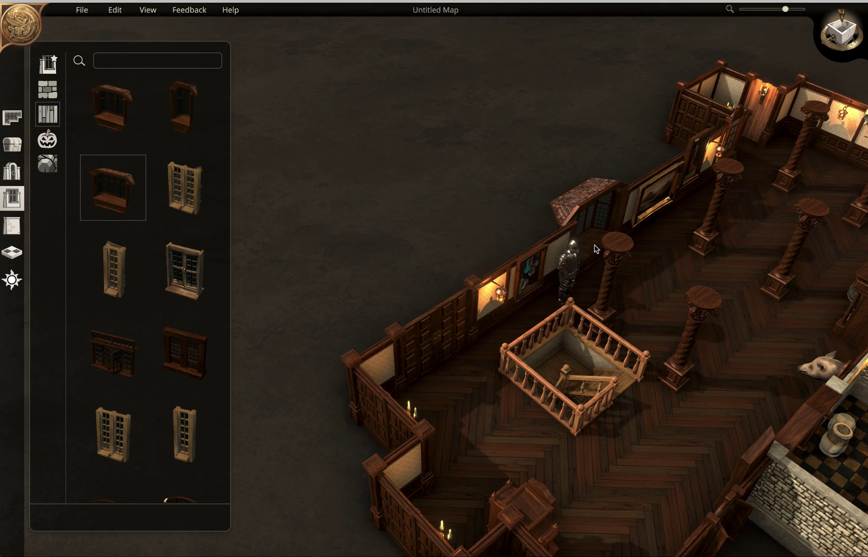
pyautogui.click(596, 249)
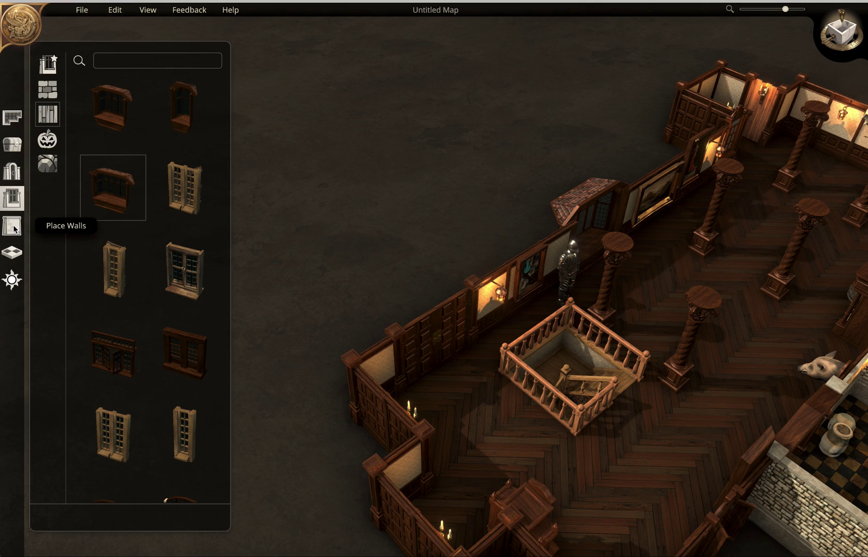
# Cover the Great Hall floor around the stairwell and columns with the light wooden parquet
pyautogui.click(14, 254)
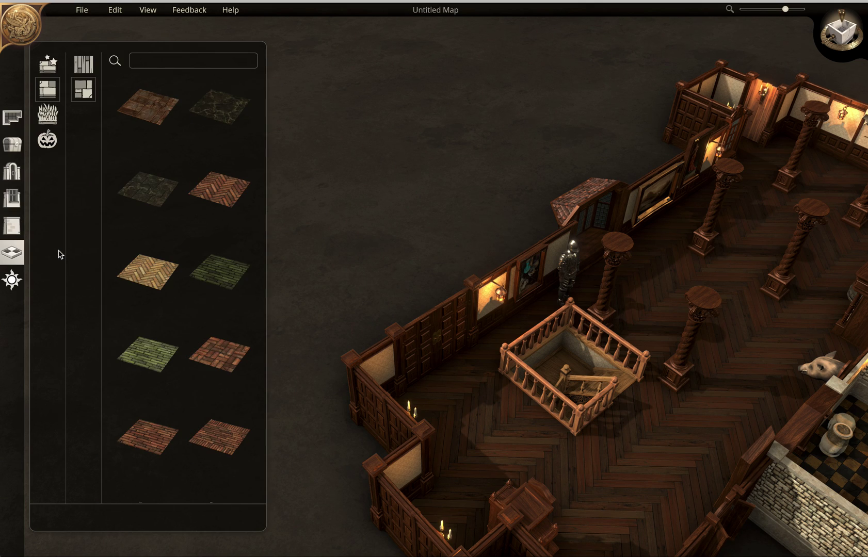
pyautogui.click(83, 64)
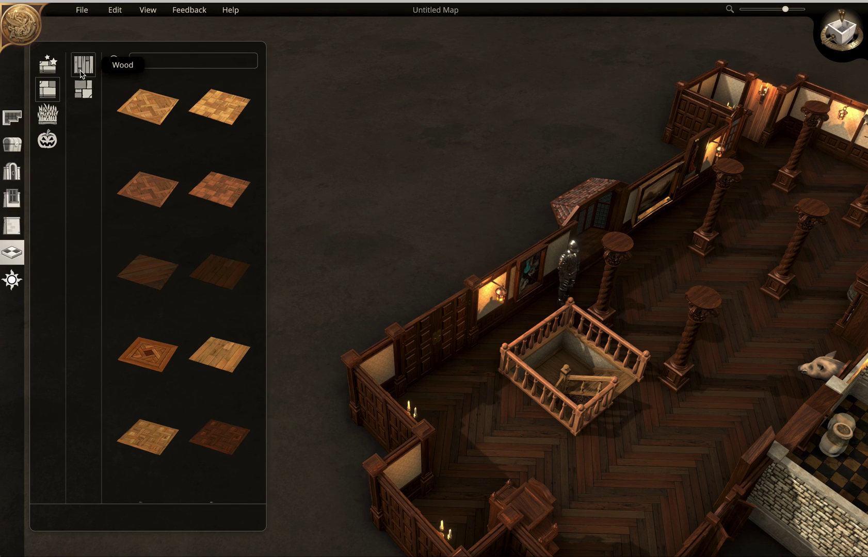
pyautogui.click(139, 113)
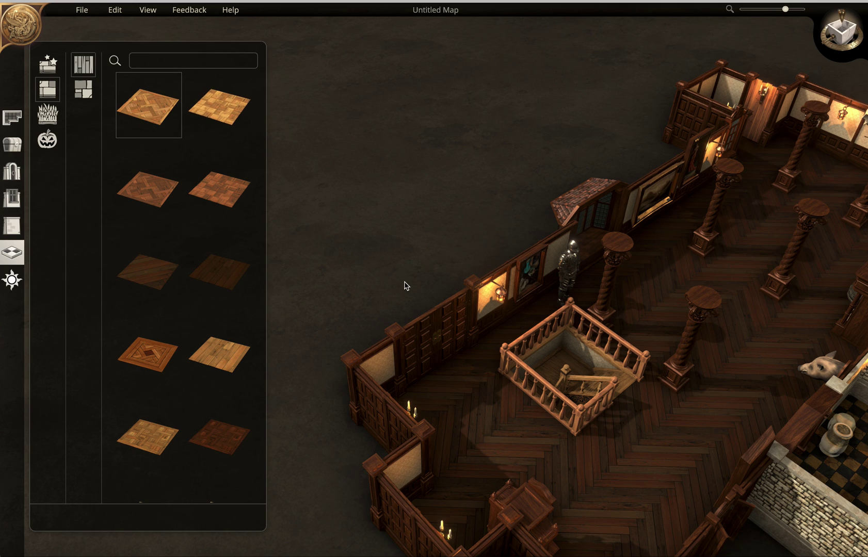
pyautogui.moveTo(456, 370)
pyautogui.mouseDown()
pyautogui.moveTo(459, 387)
pyautogui.moveTo(591, 492)
pyautogui.moveTo(646, 554)
pyautogui.moveTo(521, 556)
pyautogui.mouseUp()
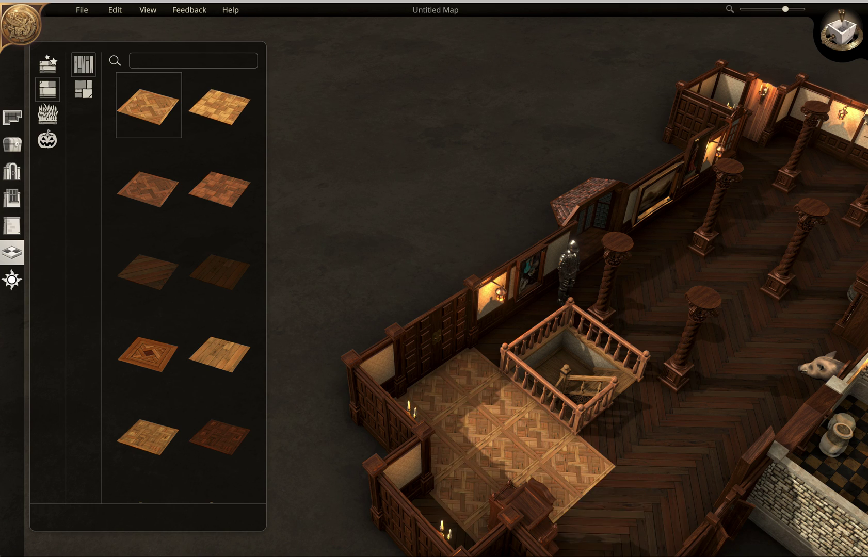
pyautogui.moveTo(470, 543)
pyautogui.mouseDown()
pyautogui.moveTo(523, 450)
pyautogui.moveTo(606, 449)
pyautogui.moveTo(806, 222)
pyautogui.mouseUp()
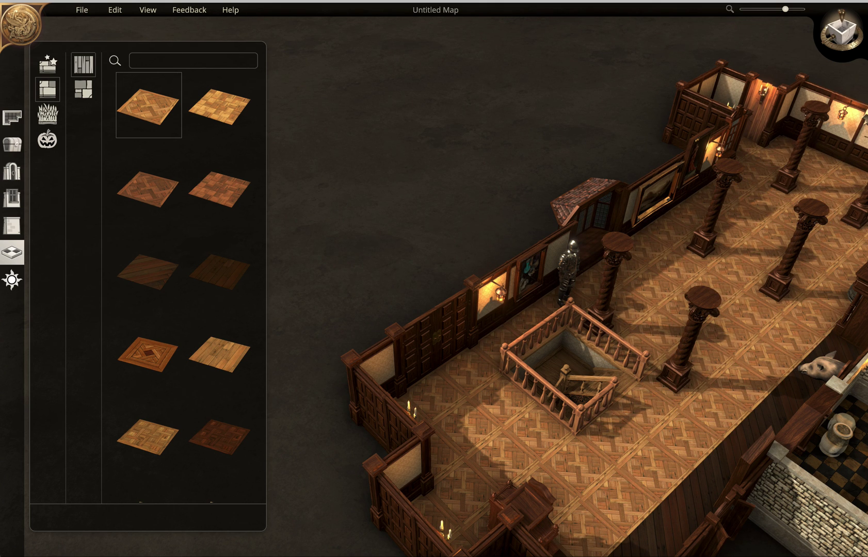
pyautogui.moveTo(614, 542)
pyautogui.mouseDown()
pyautogui.moveTo(671, 449)
pyautogui.moveTo(826, 330)
pyautogui.moveTo(834, 286)
pyautogui.mouseUp()
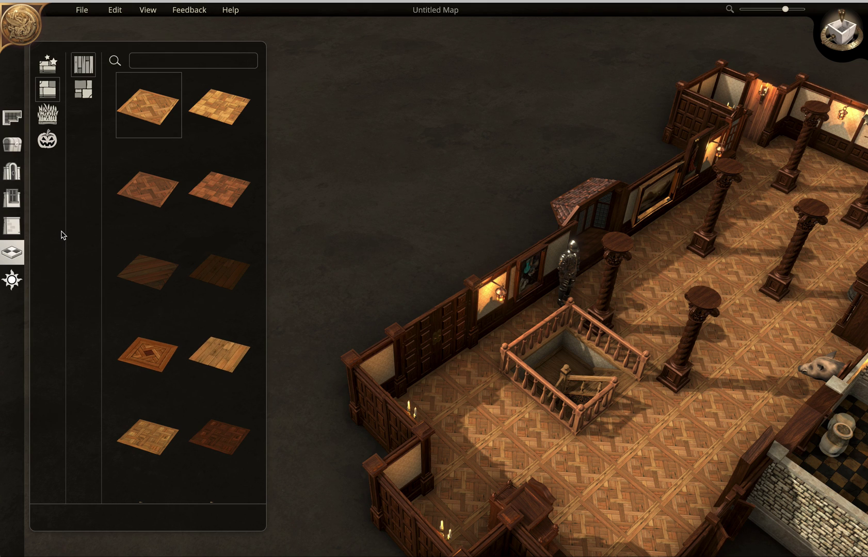
# Try the sunset and sunrise lighting on the map and set the environment to night
pyautogui.click(12, 285)
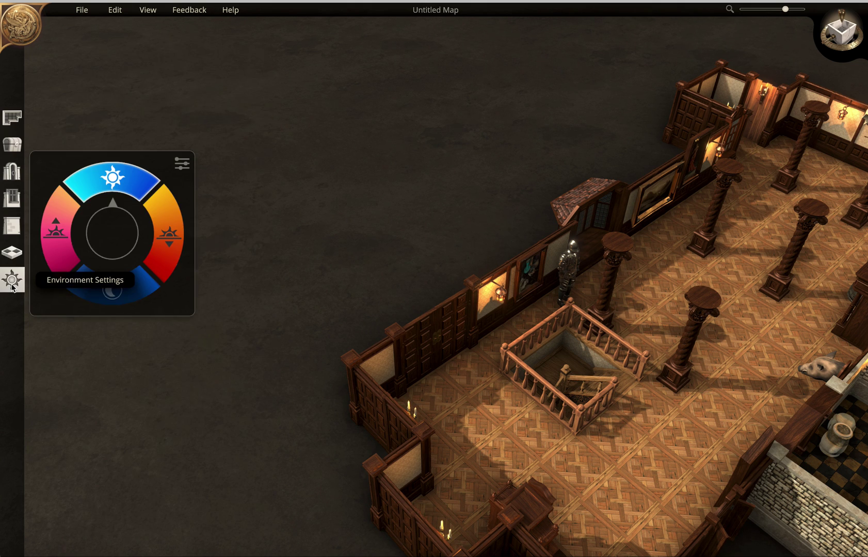
pyautogui.press('d')
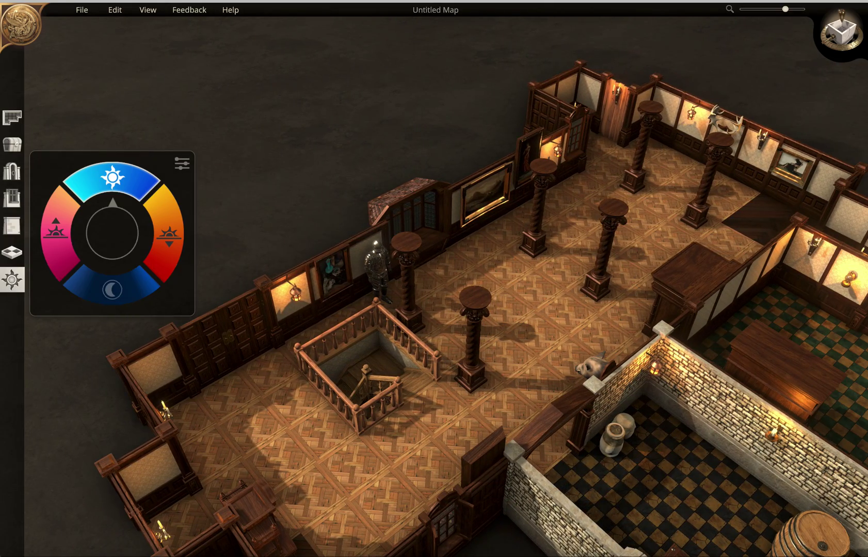
pyautogui.click(159, 239)
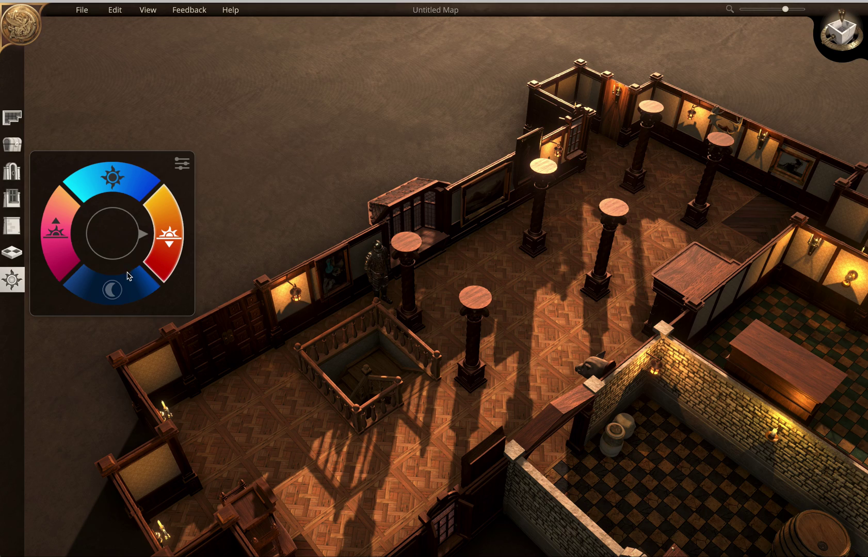
pyautogui.click(60, 228)
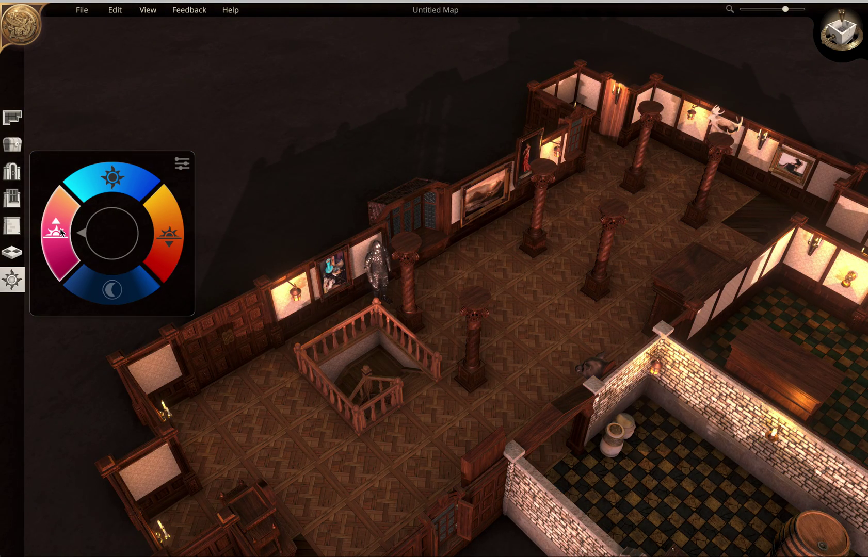
pyautogui.click(90, 289)
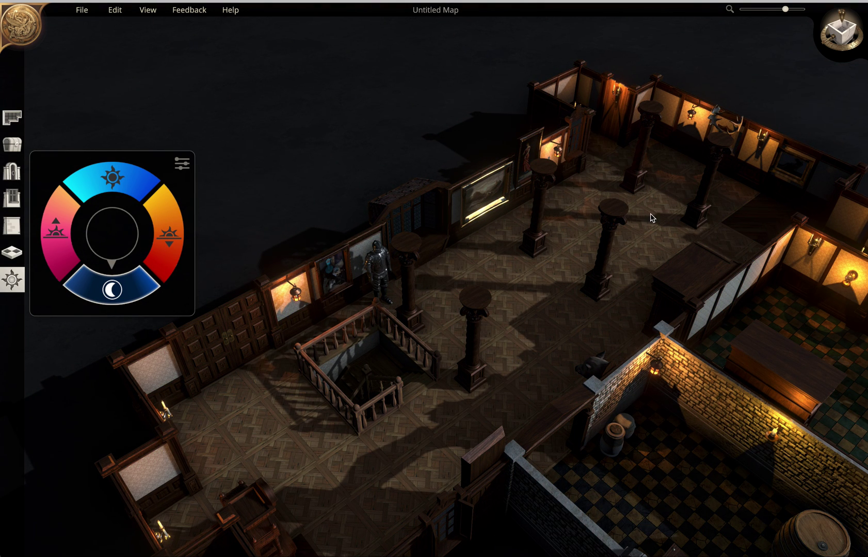
# Open the detailed light settings, raise the light intensity slightly and lower the light source's height a little
pyautogui.click(182, 165)
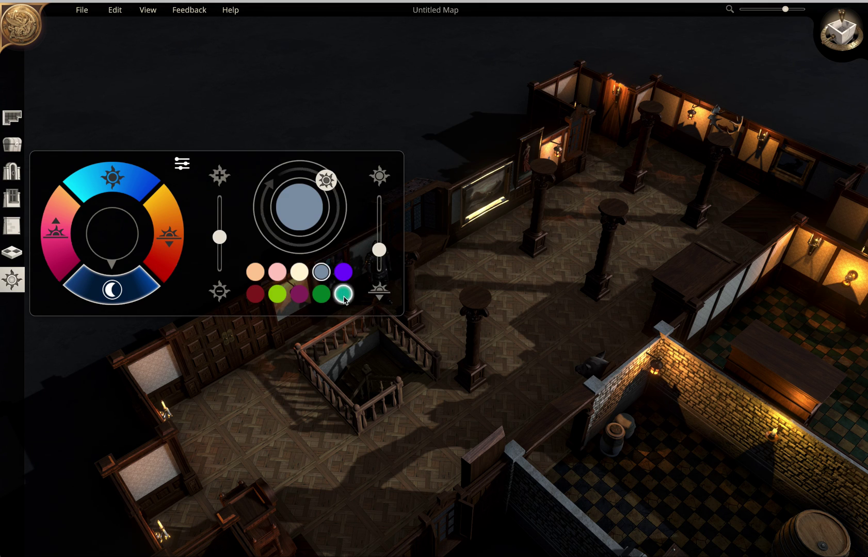
pyautogui.moveTo(220, 237)
pyautogui.mouseDown()
pyautogui.moveTo(220, 206)
pyautogui.moveTo(219, 227)
pyautogui.mouseUp()
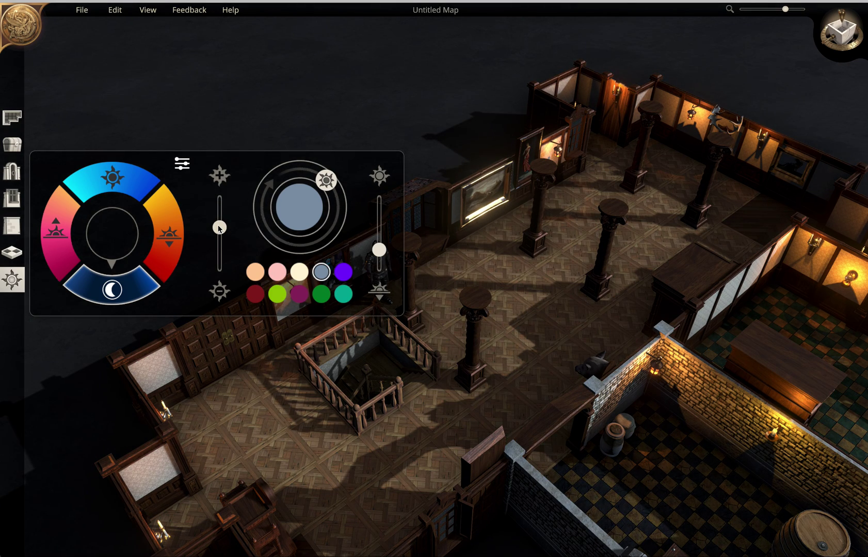
pyautogui.moveTo(379, 252)
pyautogui.mouseDown()
pyautogui.moveTo(379, 269)
pyautogui.moveTo(378, 223)
pyautogui.moveTo(379, 256)
pyautogui.mouseUp()
# Try teal, dark green and purple tints for the night light and set its colour to lime green
pyautogui.click(344, 294)
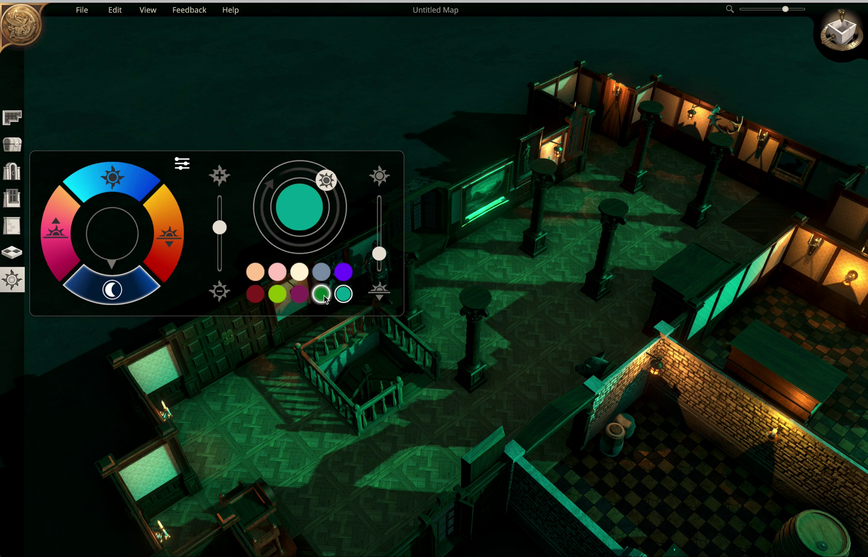
pyautogui.click(322, 296)
pyautogui.click(301, 296)
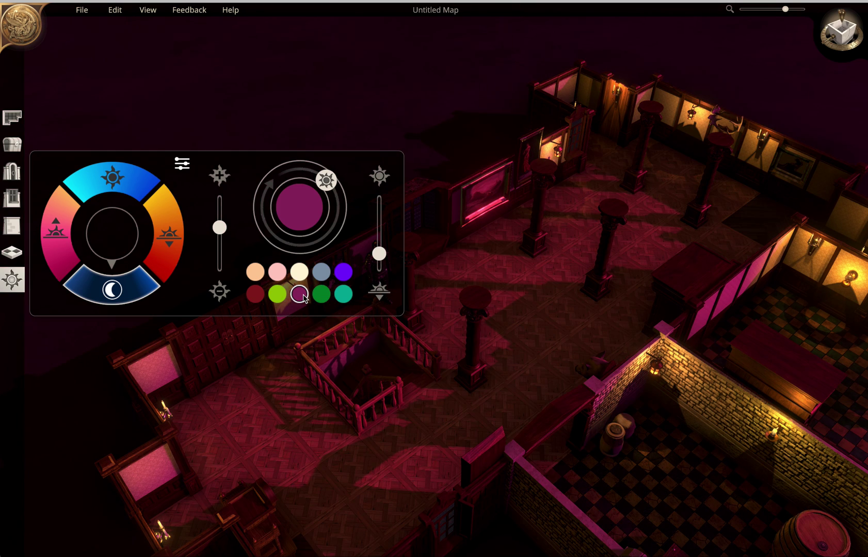
pyautogui.click(277, 298)
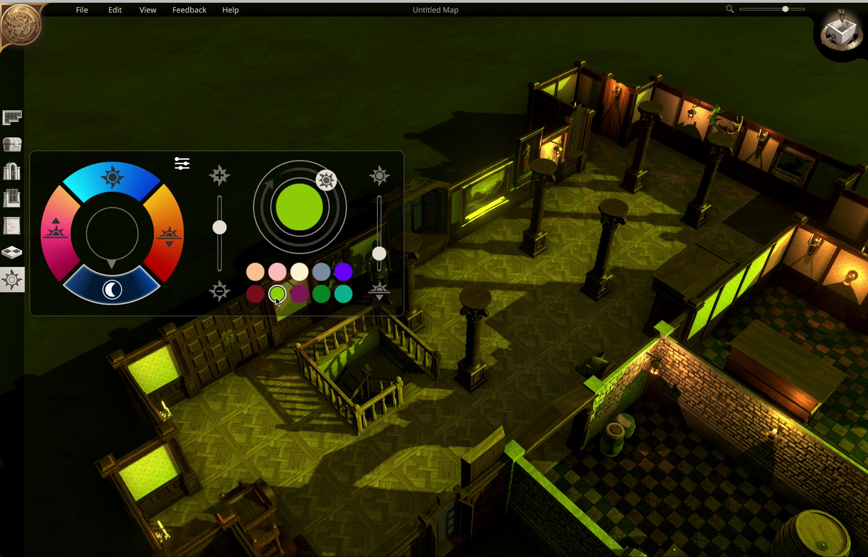
# Try a dark red tint for the night light, switch the environment back to day and hide the detailed light settings
pyautogui.click(255, 295)
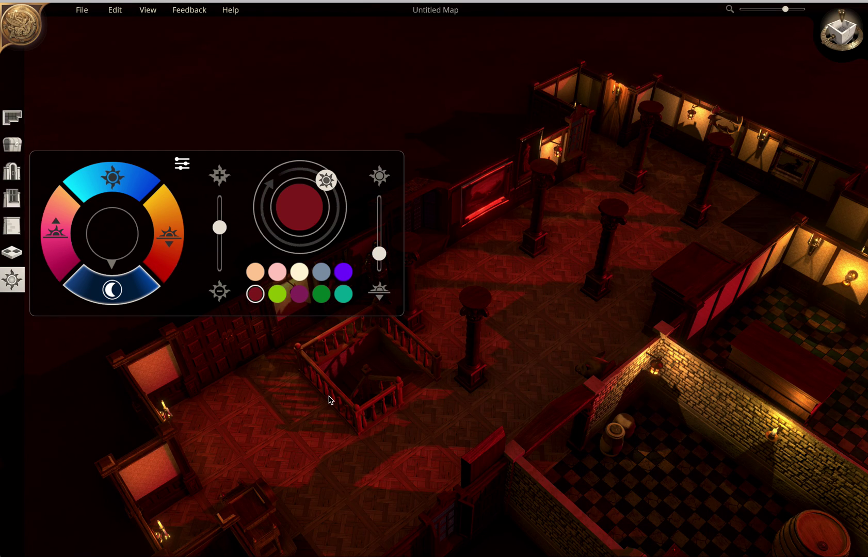
pyautogui.click(146, 180)
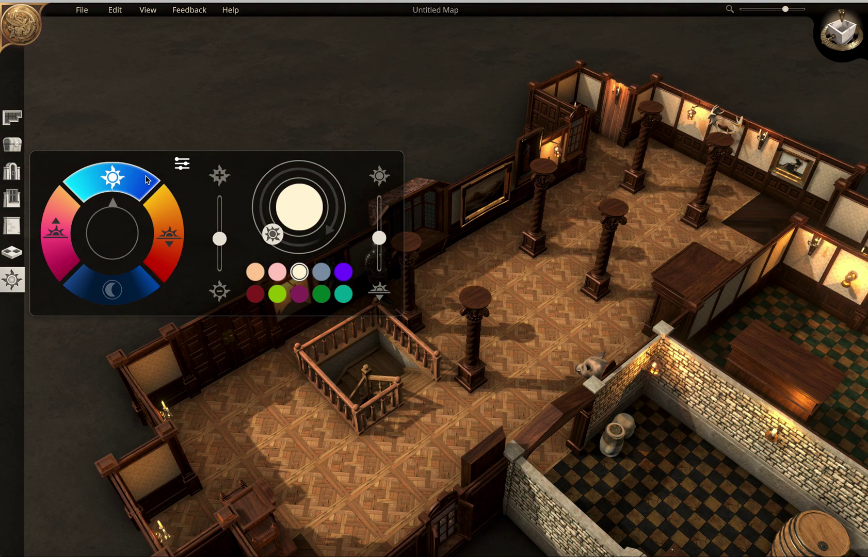
pyautogui.click(182, 164)
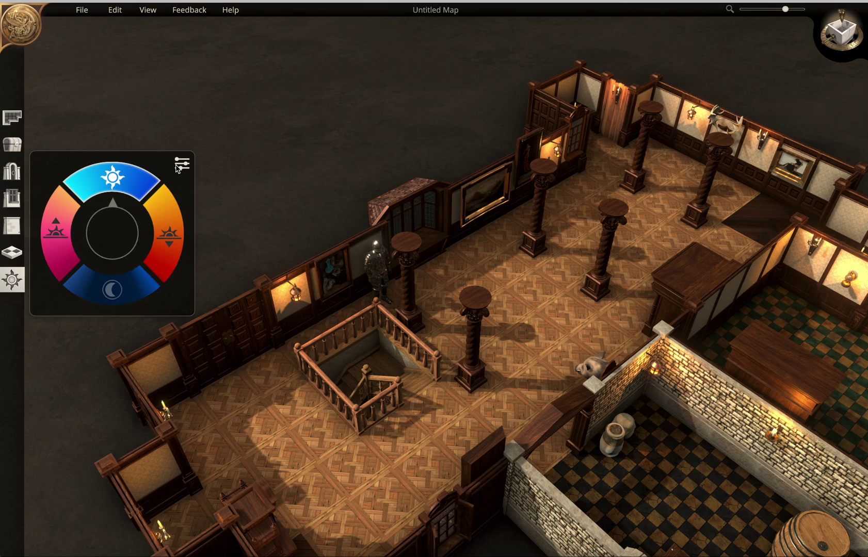
# Switch the mansion map to the top-down view and examine the layout of the hall, bathroom and cellar
pyautogui.click(851, 43)
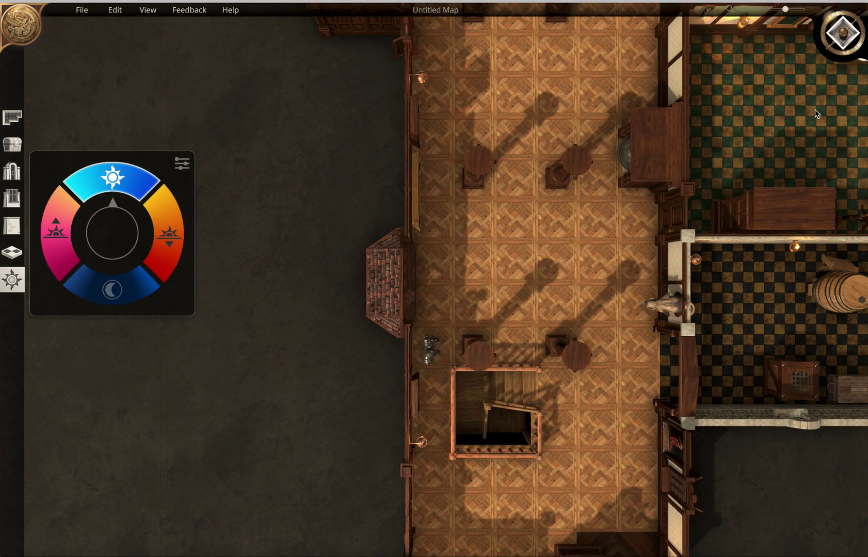
pyautogui.scroll(2, 764, 259)
pyautogui.scroll(-2, 743, 300)
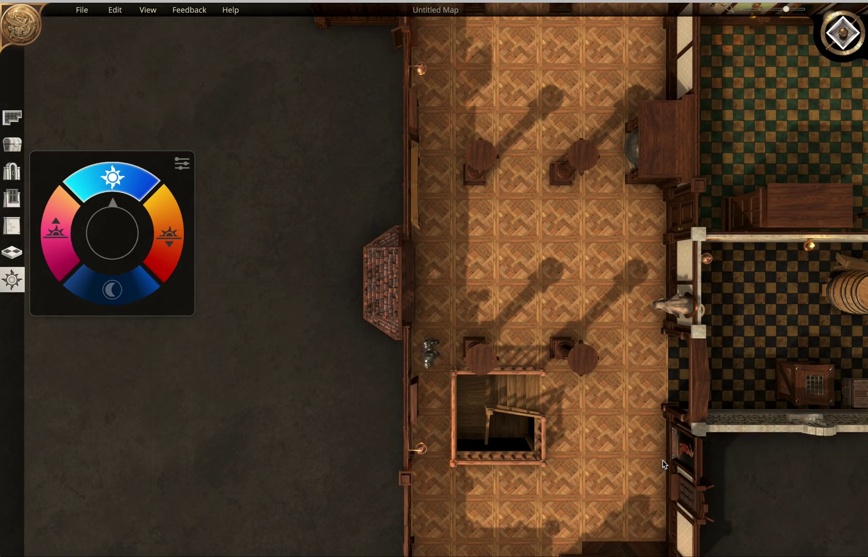
pyautogui.scroll(2, 664, 464)
pyautogui.scroll(-2, 664, 465)
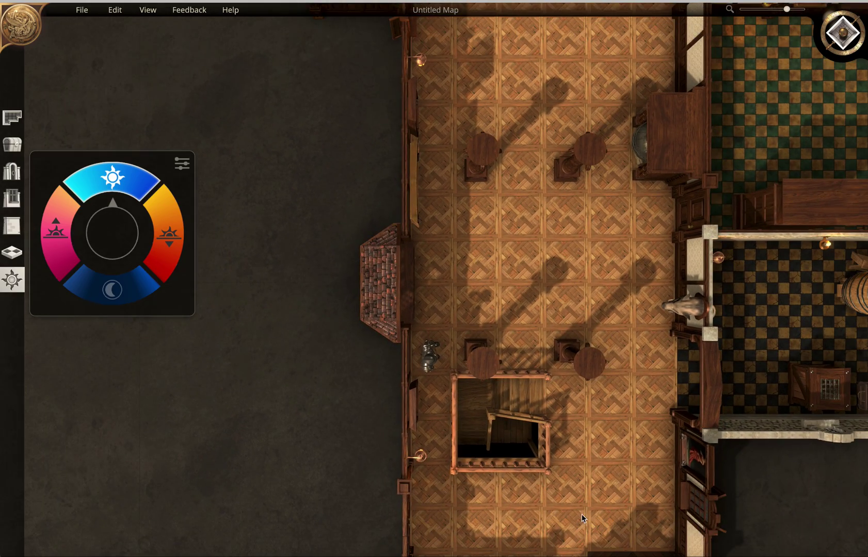
pyautogui.moveTo(582, 515); pyautogui.dragTo(435, 470, button='middle')
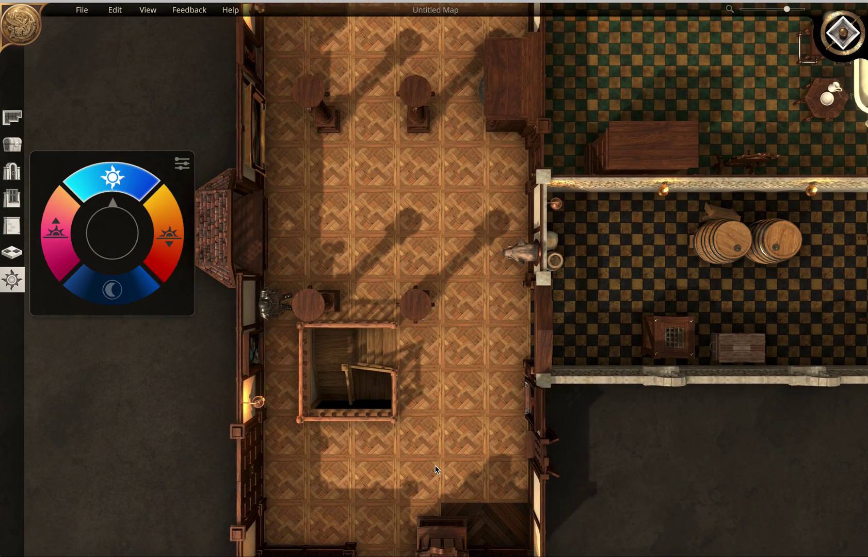
pyautogui.scroll(-3, 436, 470)
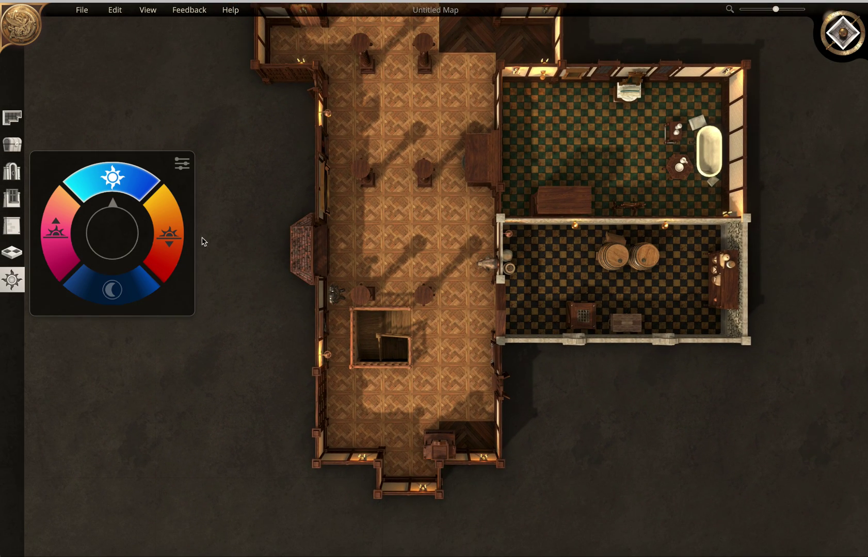
# Look through the available formats in the map export settings and leave them without exporting
pyautogui.click(81, 10)
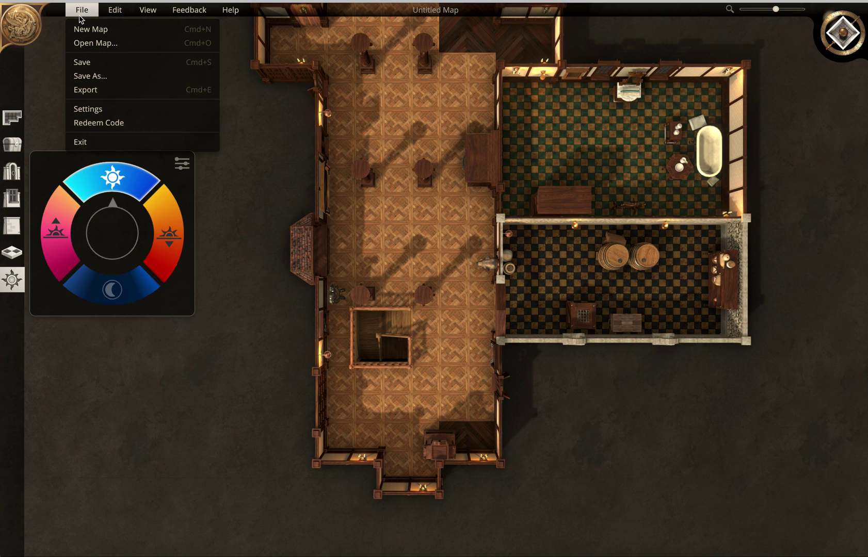
pyautogui.click(76, 91)
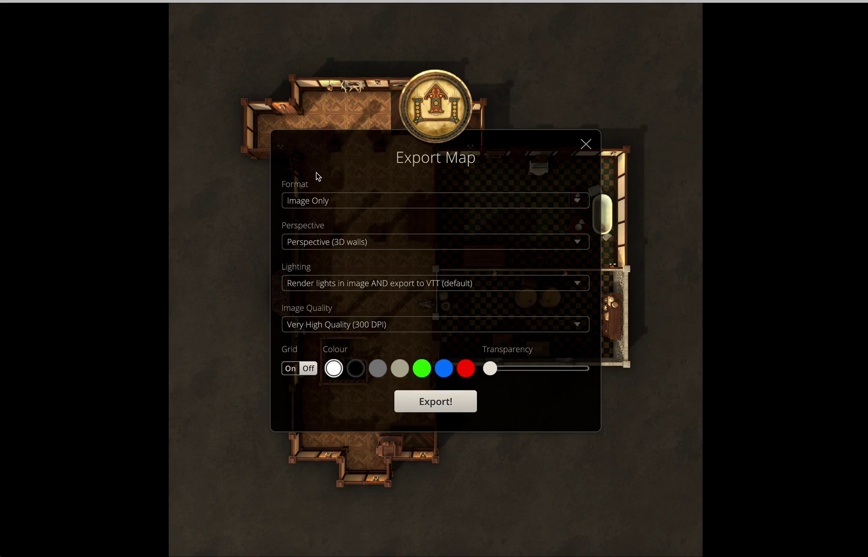
pyautogui.click(326, 202)
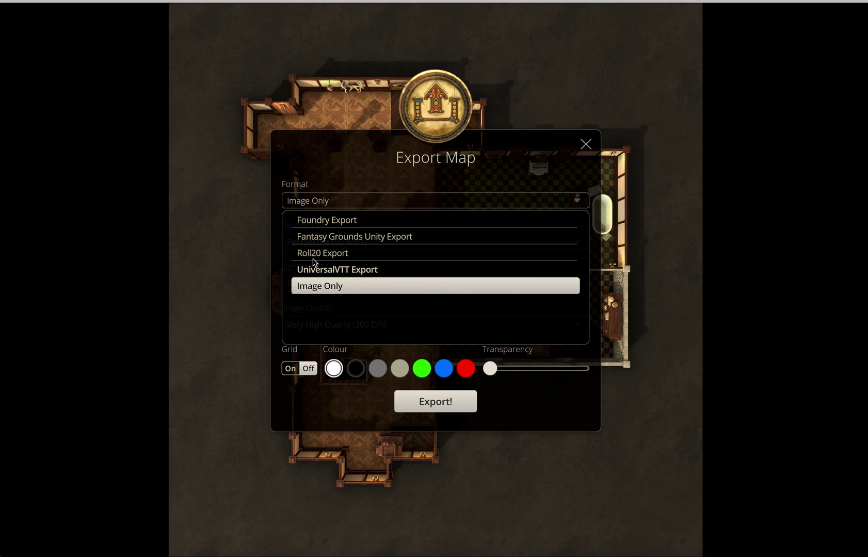
pyautogui.click(586, 144)
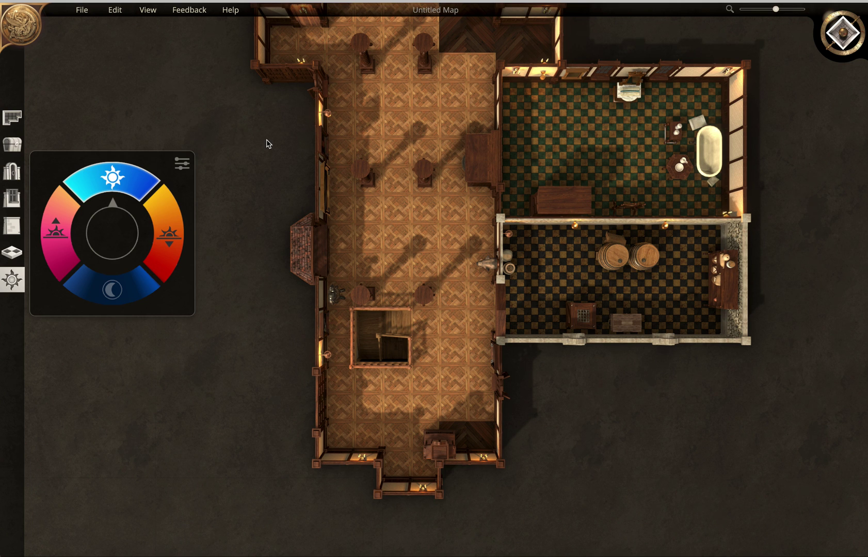
# Open the saved map Crypt 3.dam from the Dungeon Alchemy Maps folder
pyautogui.moveTo(777, 10); pyautogui.dragTo(763, 24)
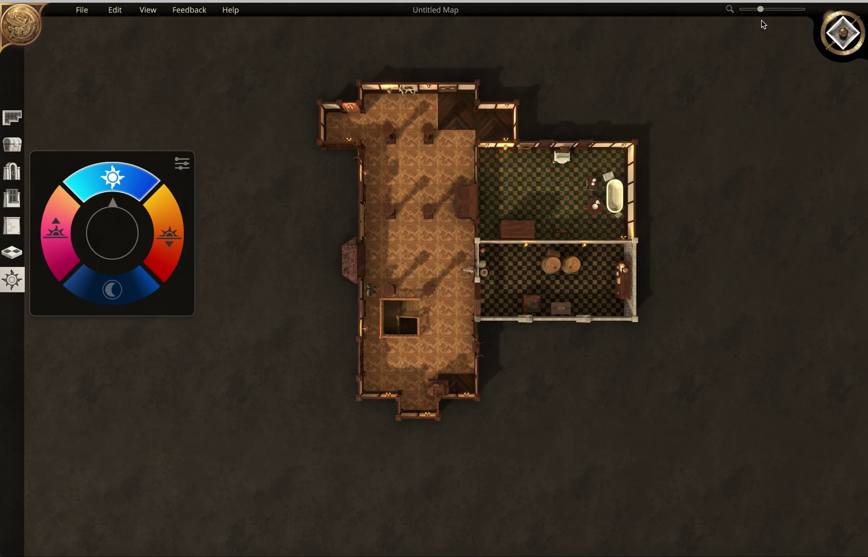
pyautogui.scroll(2, 680, 273)
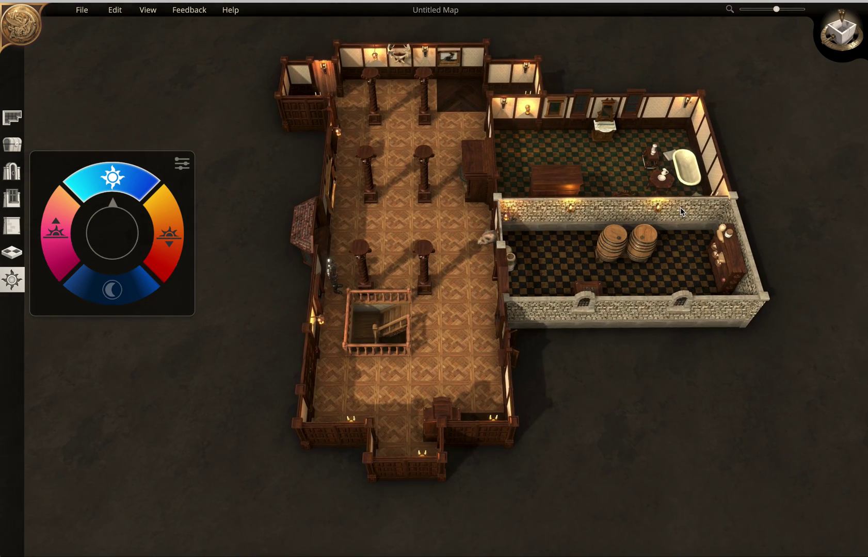
pyautogui.scroll(1, 680, 199)
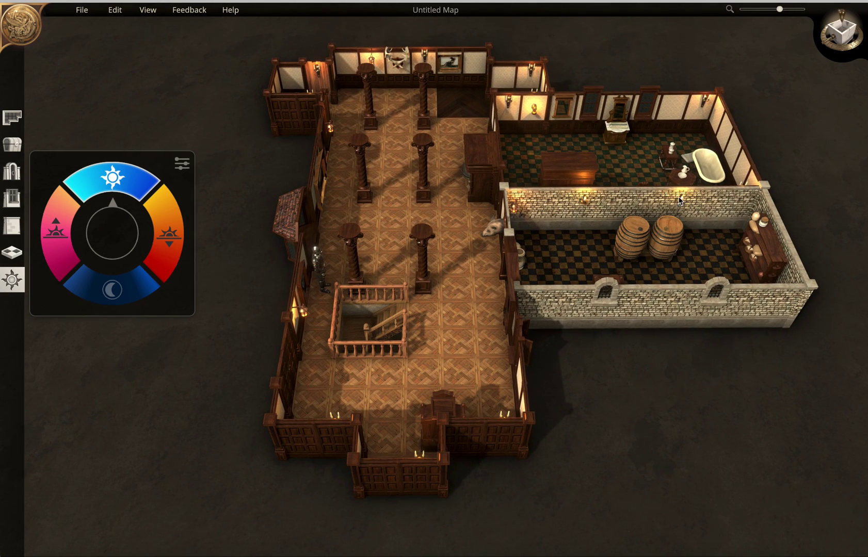
pyautogui.click(84, 11)
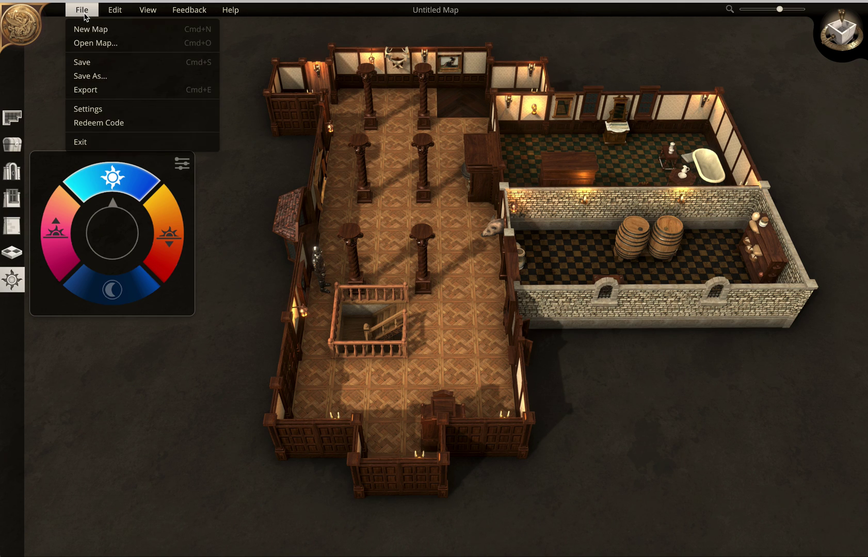
pyautogui.click(86, 43)
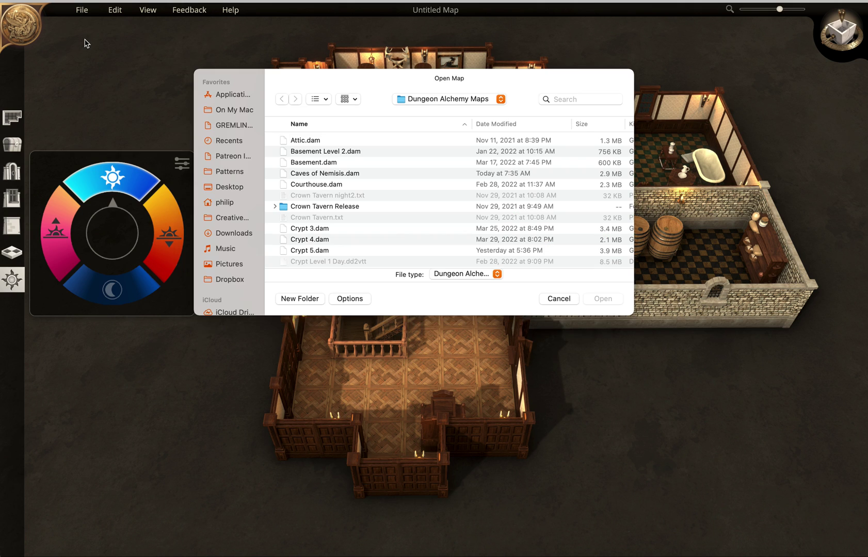
pyautogui.scroll(-1, 318, 210)
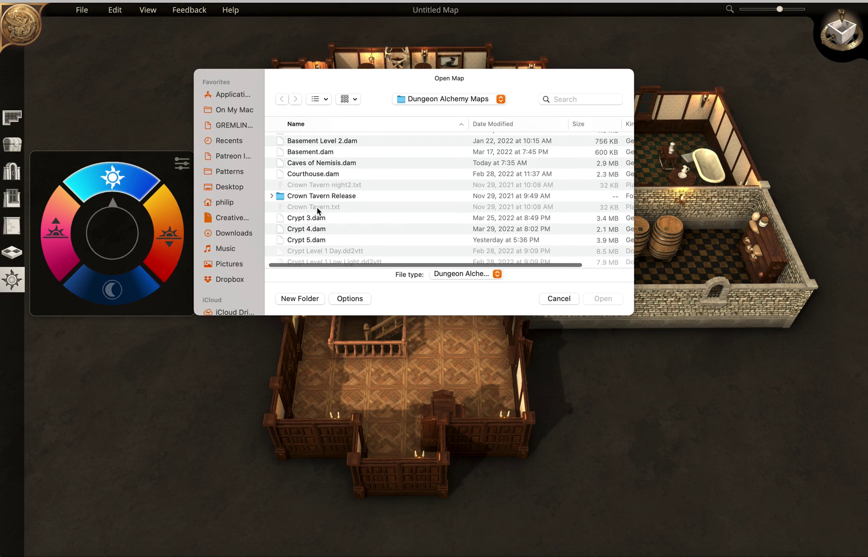
pyautogui.click(318, 220)
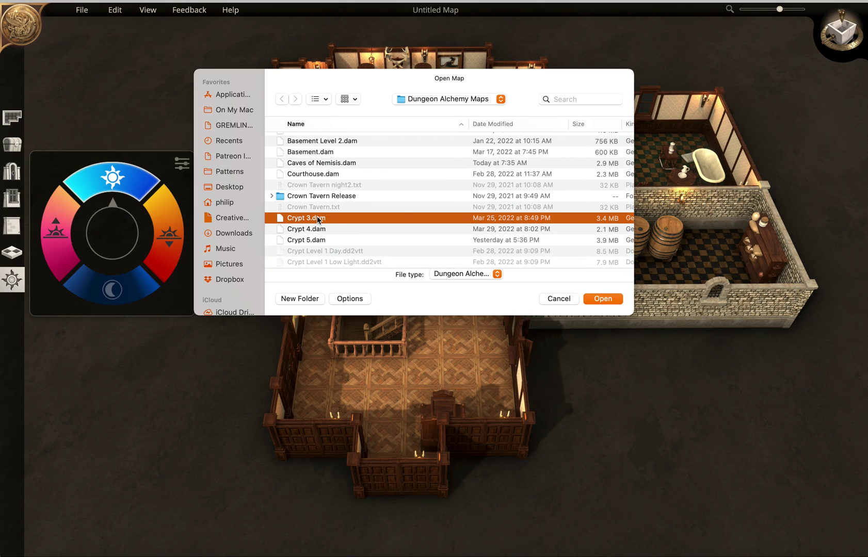
pyautogui.click(593, 299)
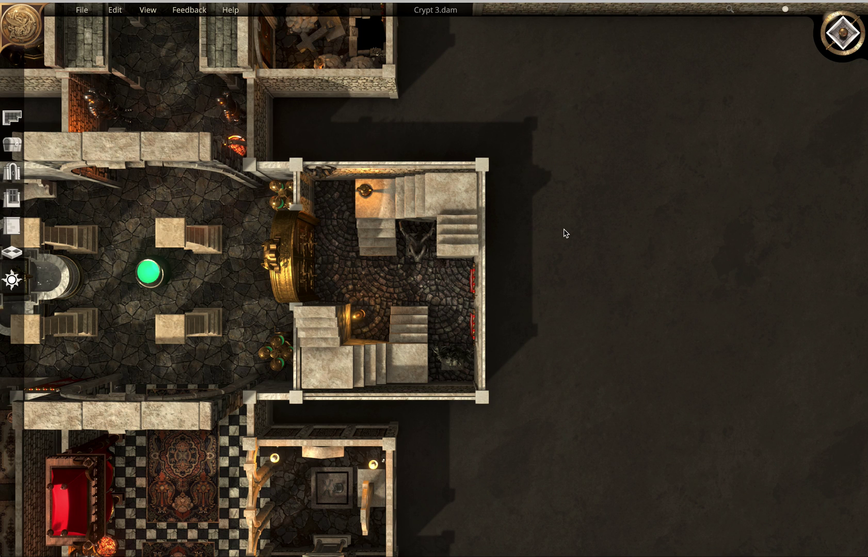
# Examine the crypt's corridors, pillared hall and side chambers from above and from an angled 3D view
pyautogui.scroll(3, 540, 241)
pyautogui.scroll(-5, 540, 241)
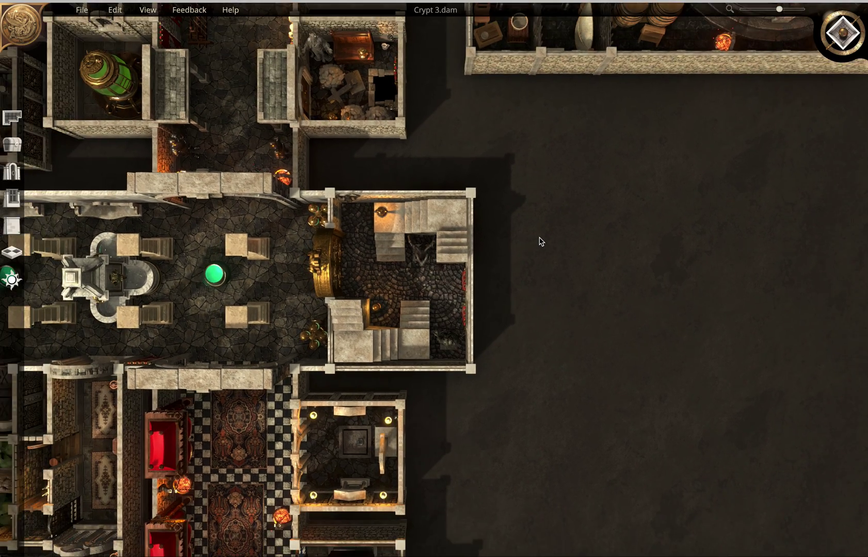
pyautogui.scroll(-1, 529, 353)
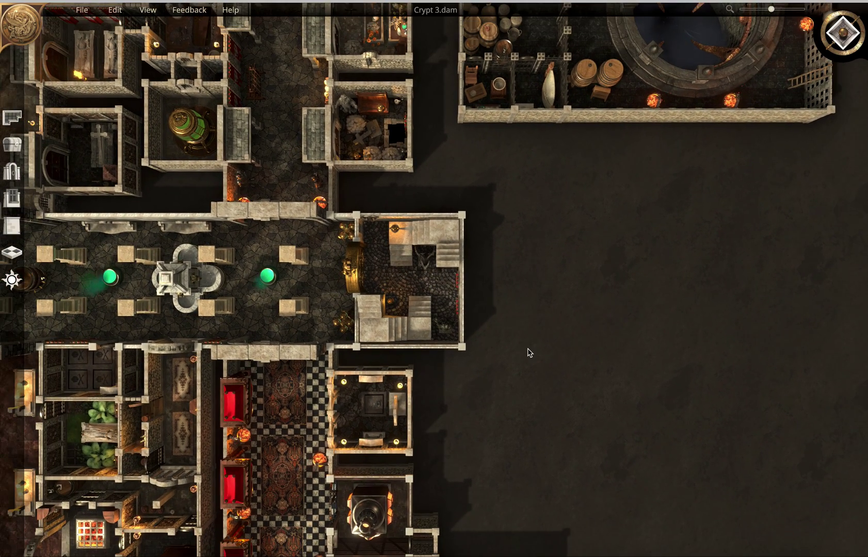
pyautogui.scroll(-3, 529, 353)
pyautogui.scroll(-3, 529, 352)
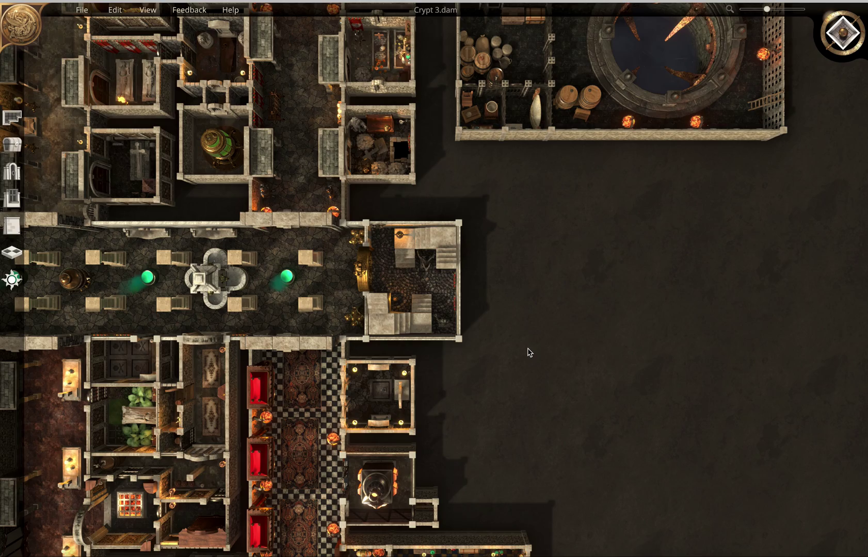
pyautogui.scroll(3, 533, 356)
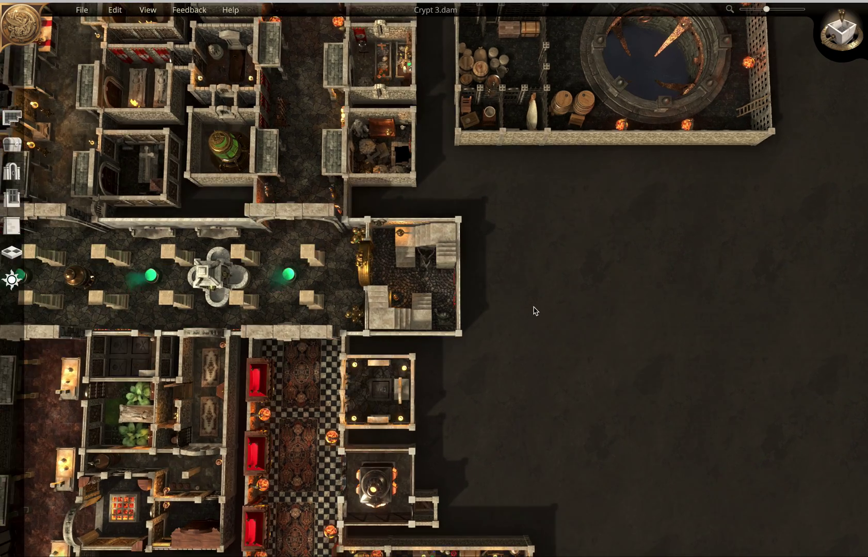
pyautogui.scroll(1, 548, 304)
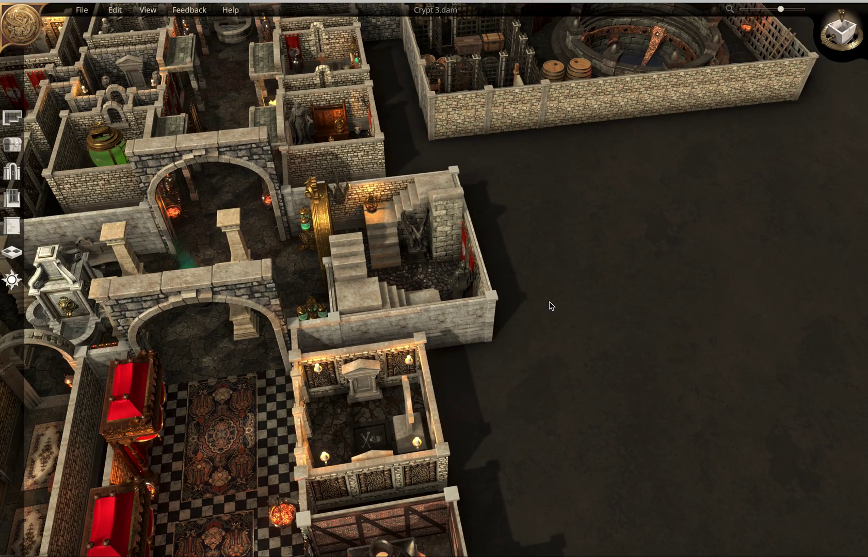
# Return the crypt map to the top-down view and survey its wider layout
pyautogui.click(844, 27)
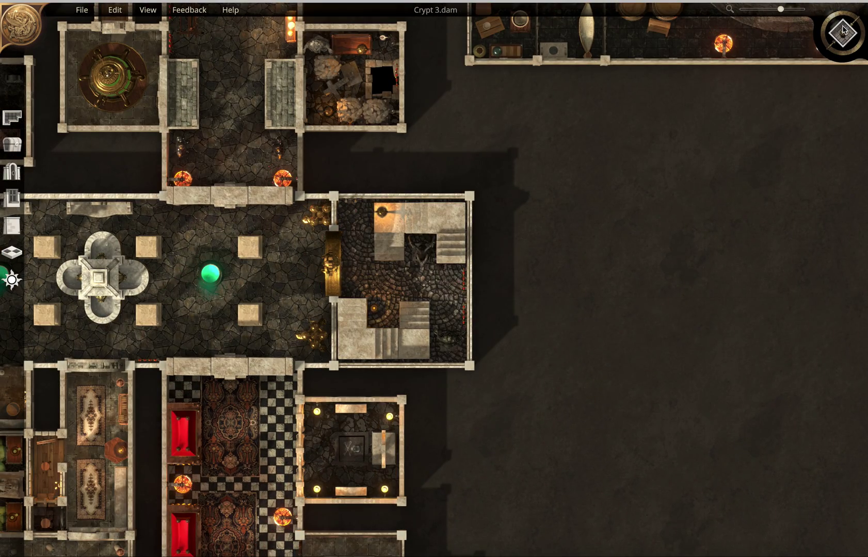
pyautogui.click(844, 29)
pyautogui.scroll(-5, 757, 166)
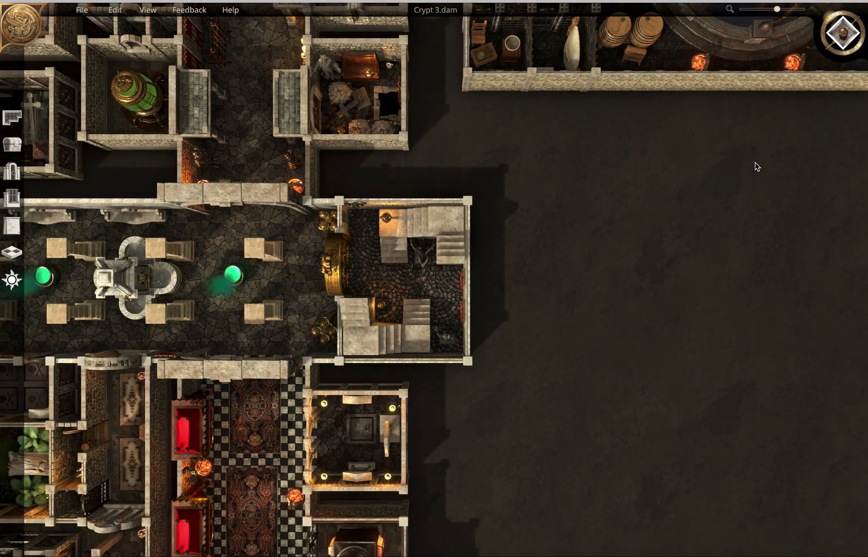
pyautogui.scroll(-3, 757, 166)
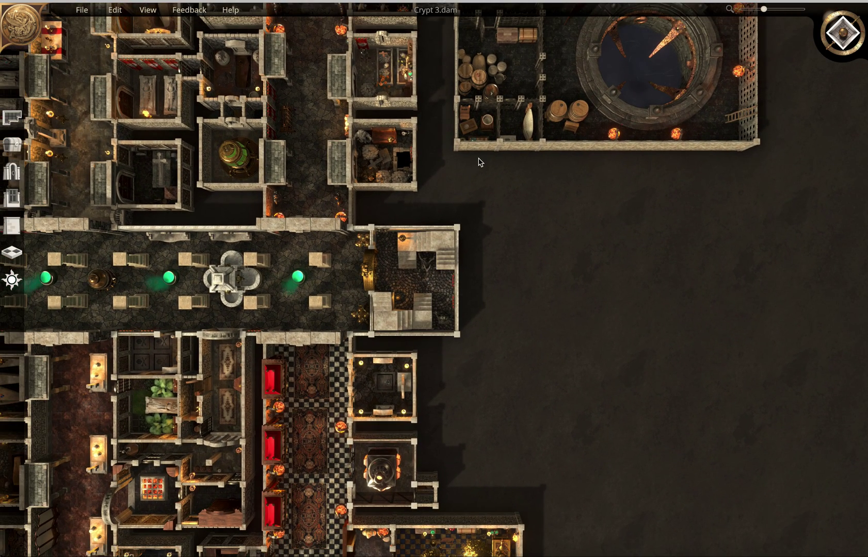
# Examine up close the ruined chamber with the fallen stone cross, rubble piles and hole in the floor
pyautogui.scroll(3, 364, 142)
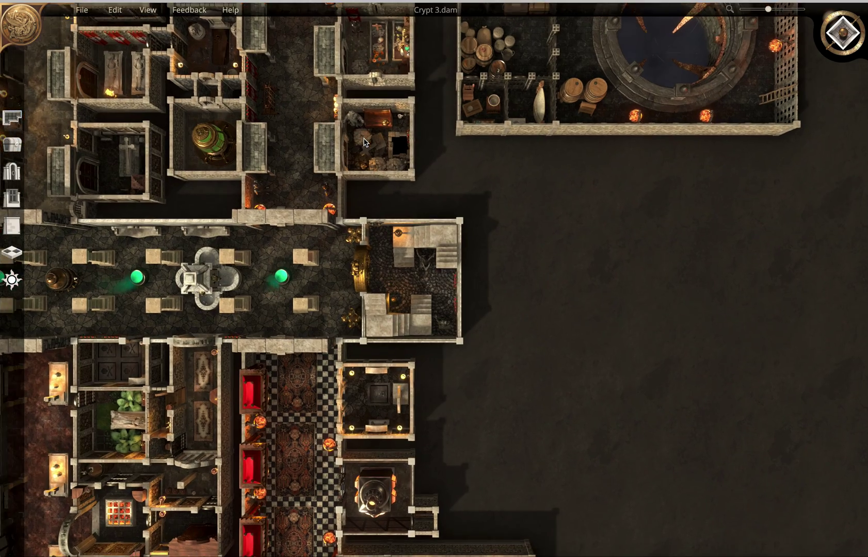
pyautogui.scroll(3, 364, 142)
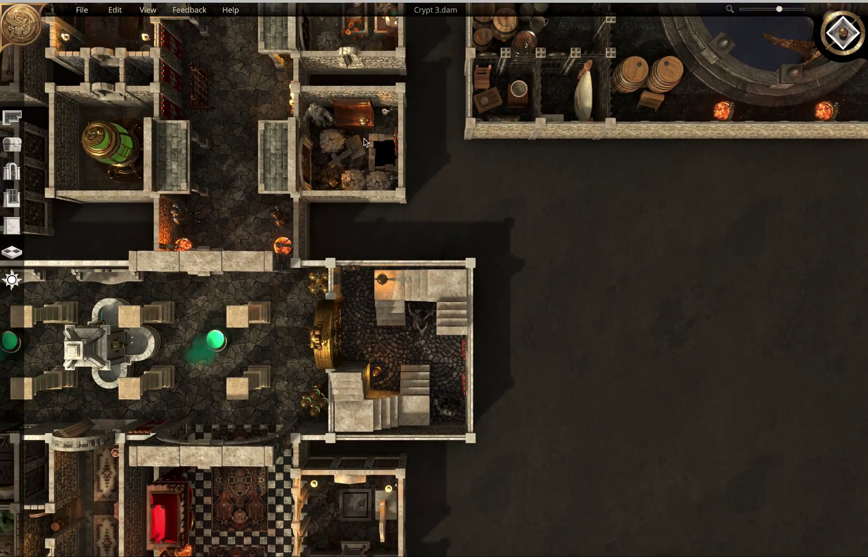
pyautogui.scroll(5, 364, 142)
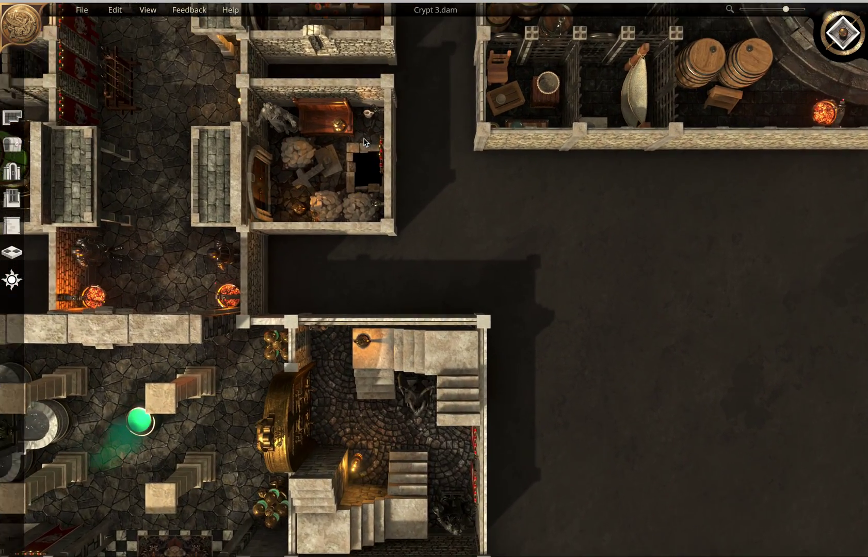
pyautogui.press('w')
pyautogui.press('d')
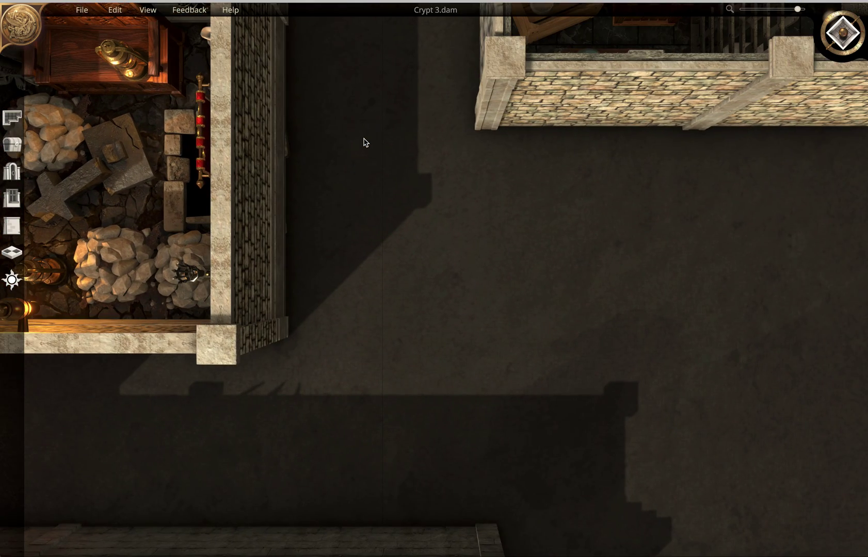
pyautogui.press('s')
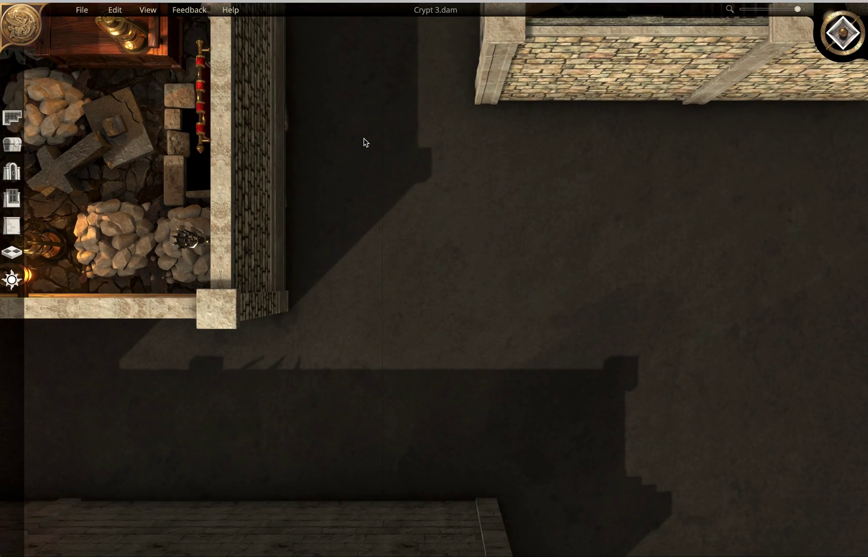
pyautogui.press('w')
pyautogui.press('a')
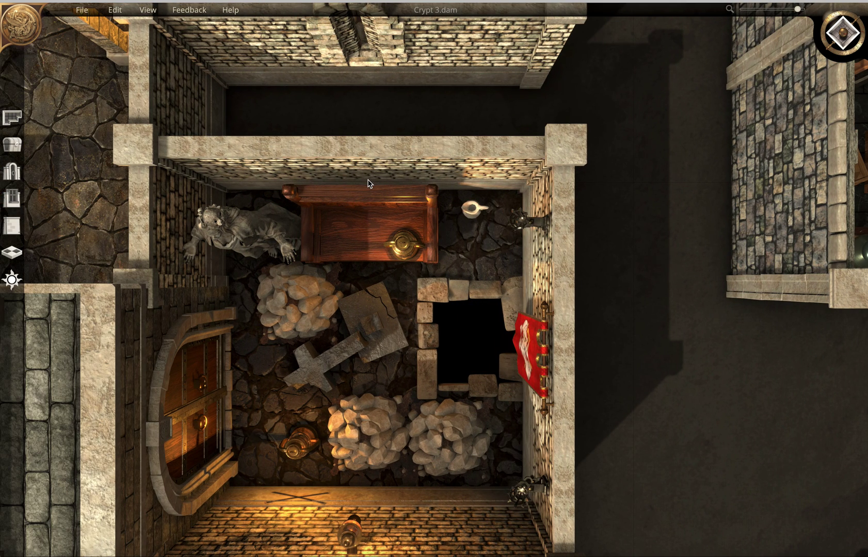
pyautogui.press('s')
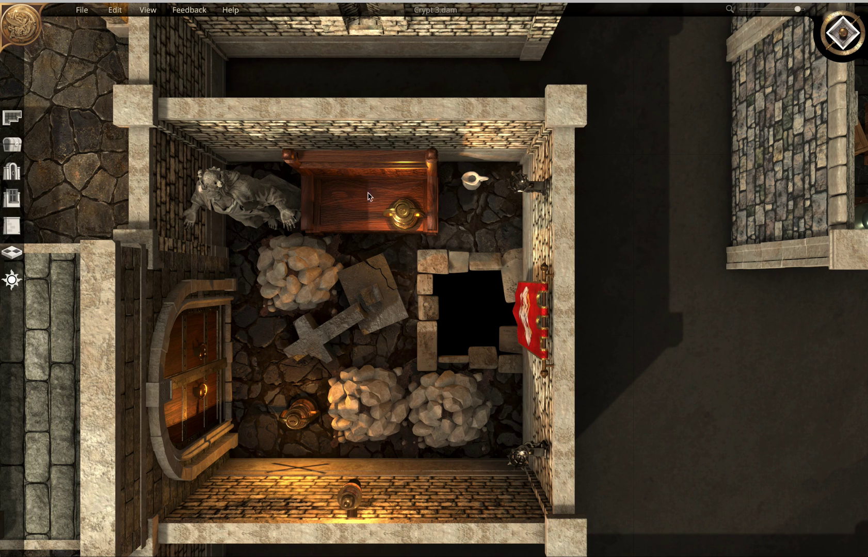
# Reposition and rotate the brass lamp on the ruined chamber's wooden bench, switching its light off and back on
pyautogui.click(404, 216)
pyautogui.moveTo(375, 213); pyautogui.dragTo(368, 211)
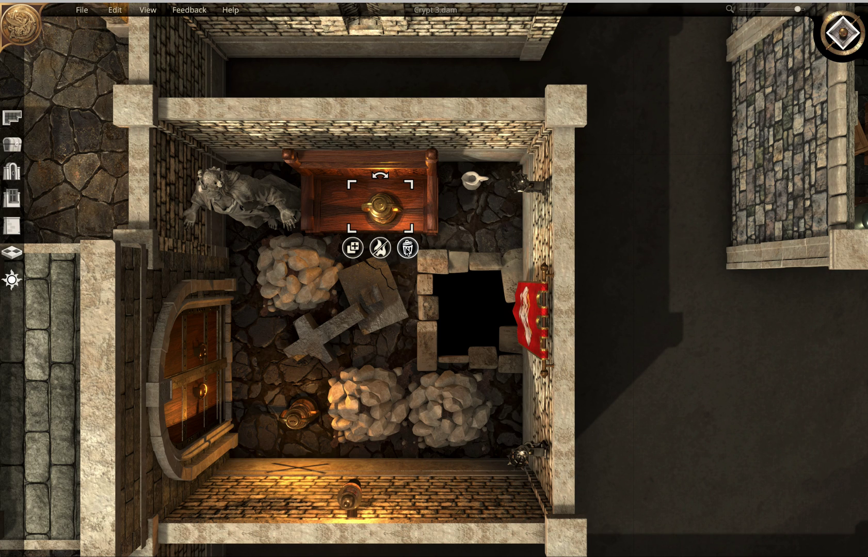
pyautogui.click(387, 249)
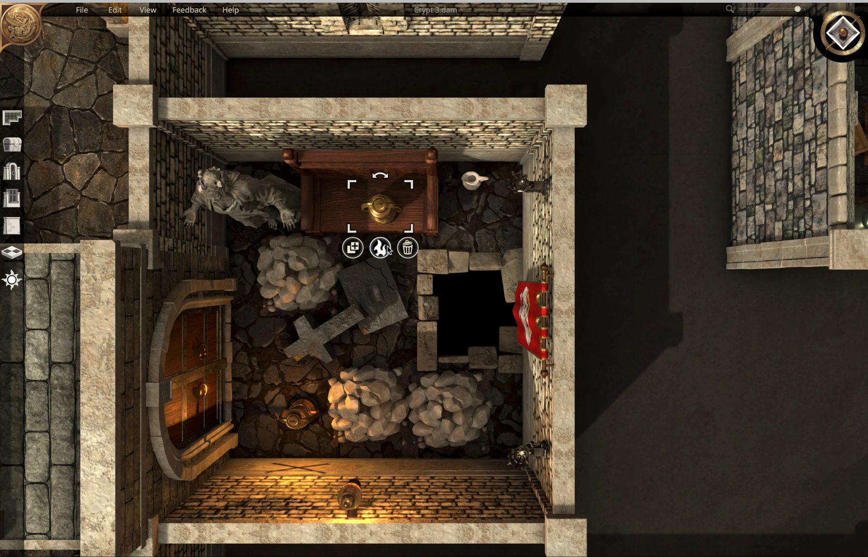
pyautogui.click(387, 250)
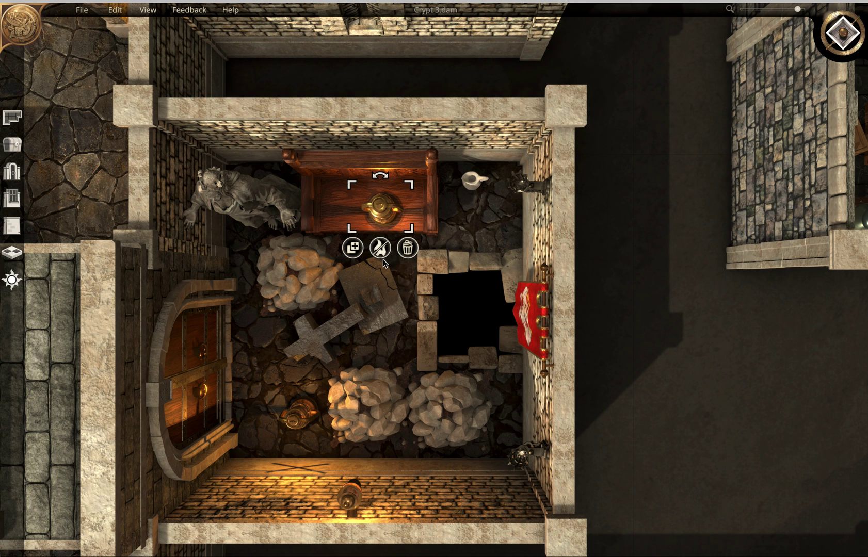
pyautogui.scroll(-3, 369, 279)
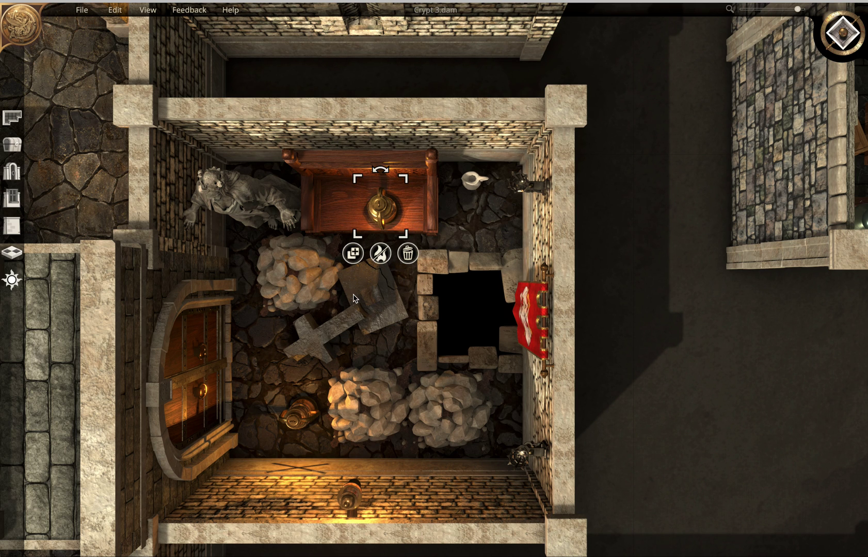
pyautogui.click(670, 286)
# Survey the surrounding crypt rooms, pillared hall and great pit from above and from an angled 3D view
pyautogui.scroll(-3, 672, 284)
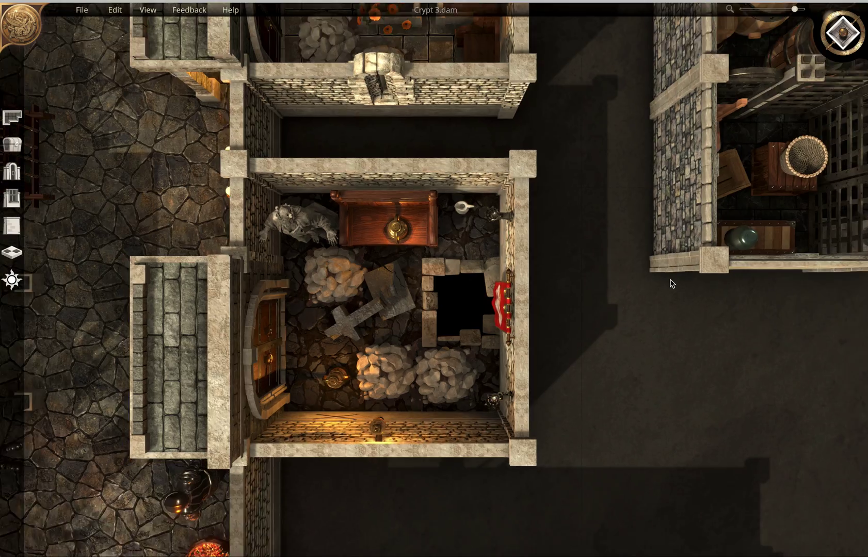
pyautogui.scroll(-5, 673, 283)
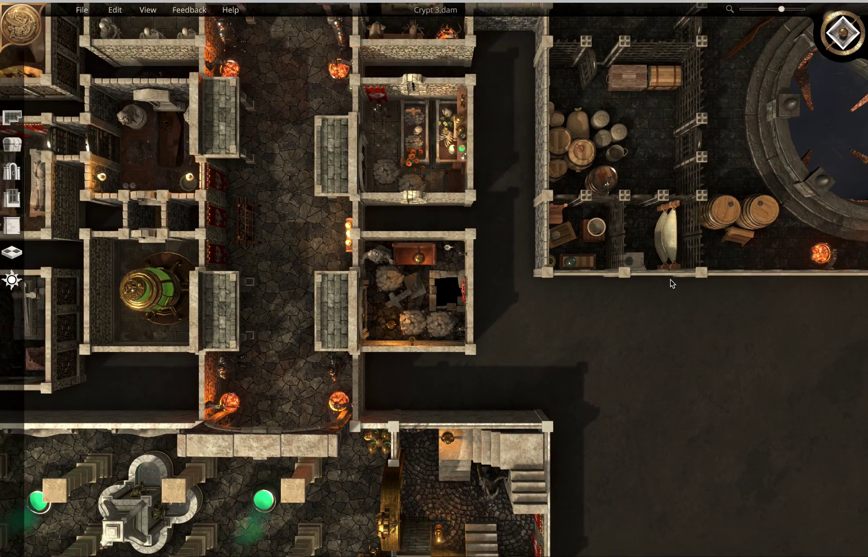
pyautogui.scroll(-3, 672, 284)
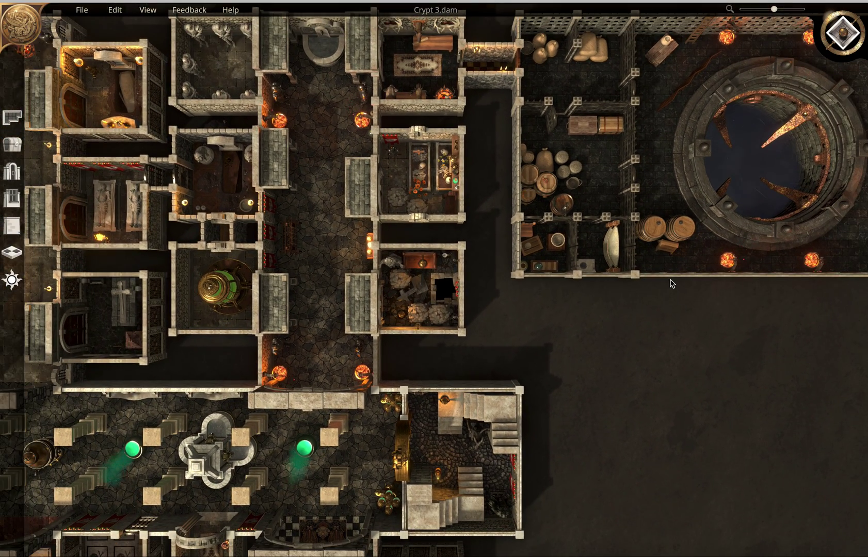
pyautogui.scroll(-3, 673, 284)
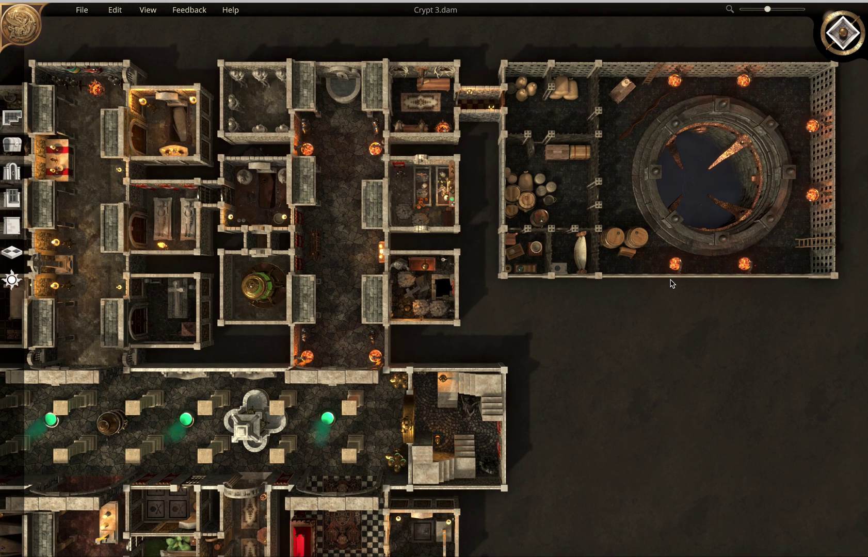
pyautogui.scroll(-1, 673, 284)
pyautogui.press('a')
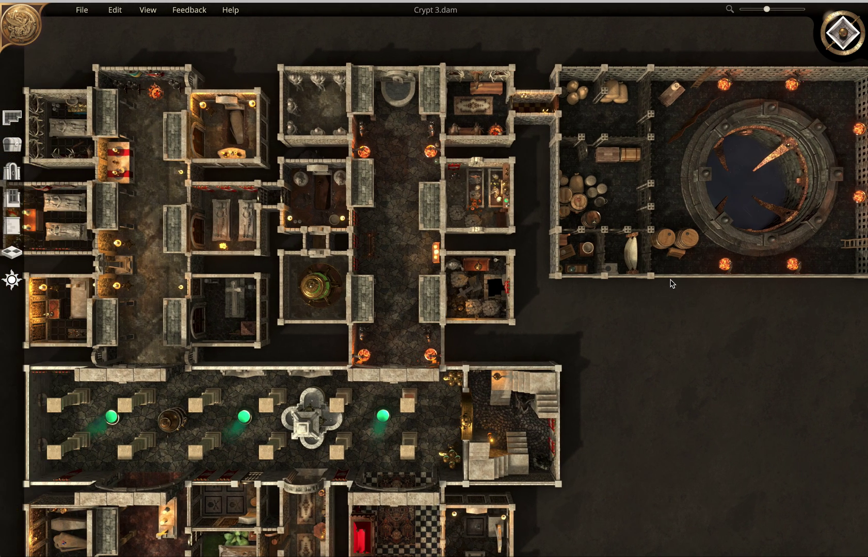
pyautogui.scroll(-1, 673, 284)
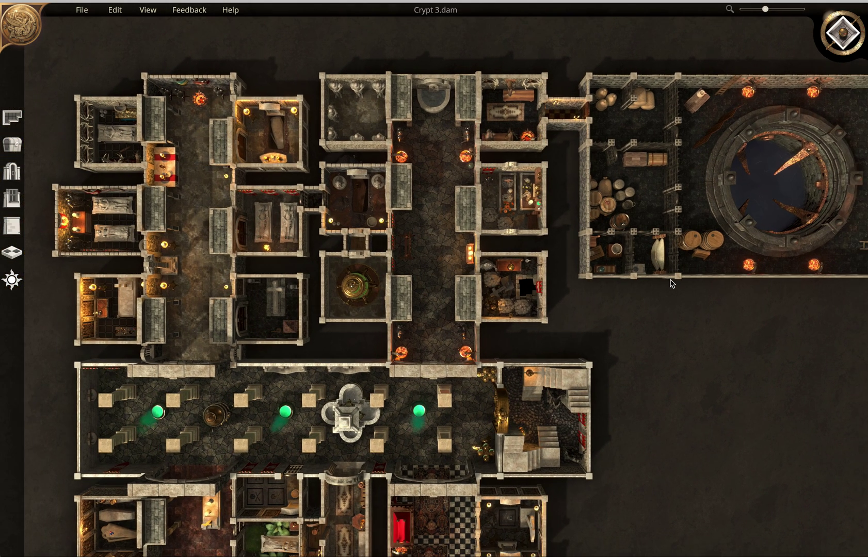
pyautogui.press('s')
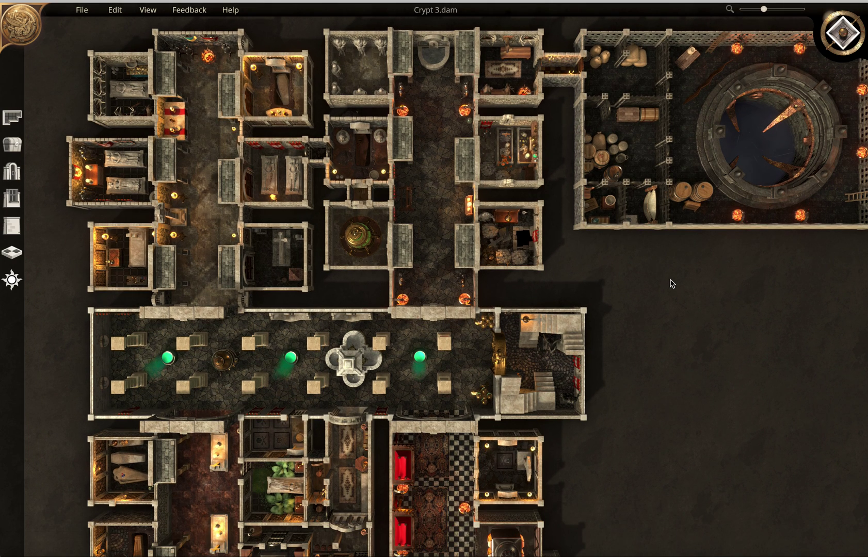
pyautogui.press('s')
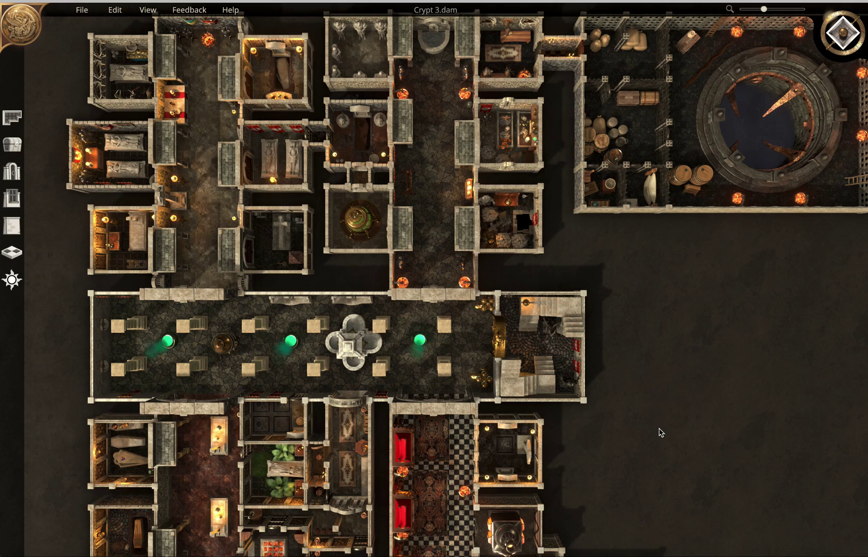
pyautogui.scroll(1, 659, 375)
pyautogui.scroll(1, 660, 376)
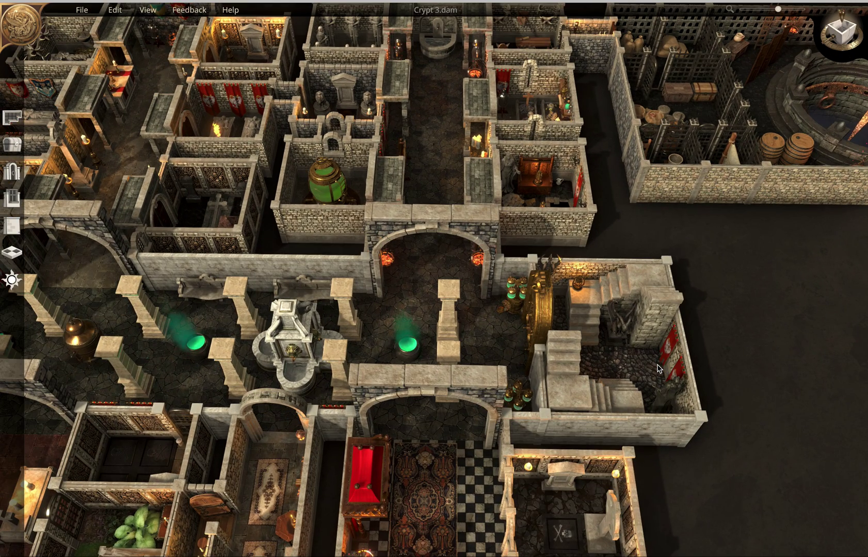
# Switch the crypt map's lighting to the night preset
pyautogui.click(12, 280)
pyautogui.click(98, 290)
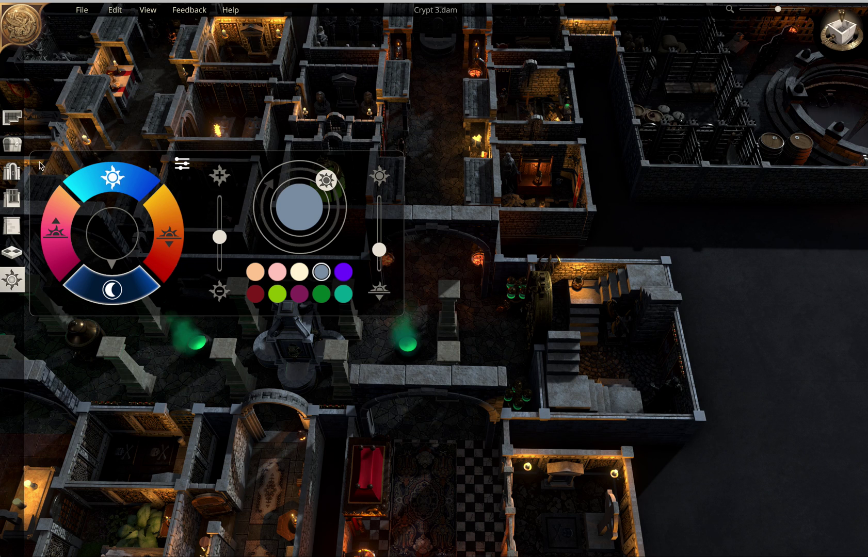
pyautogui.click(12, 145)
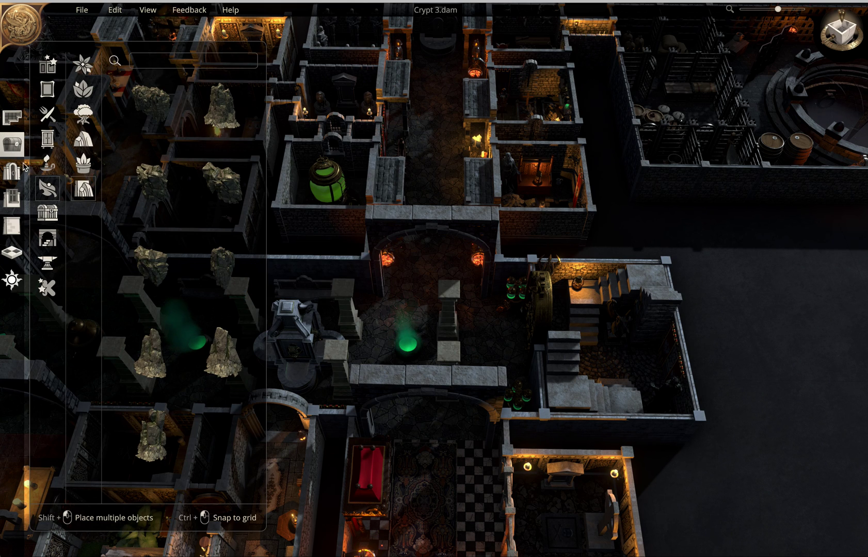
pyautogui.click(13, 146)
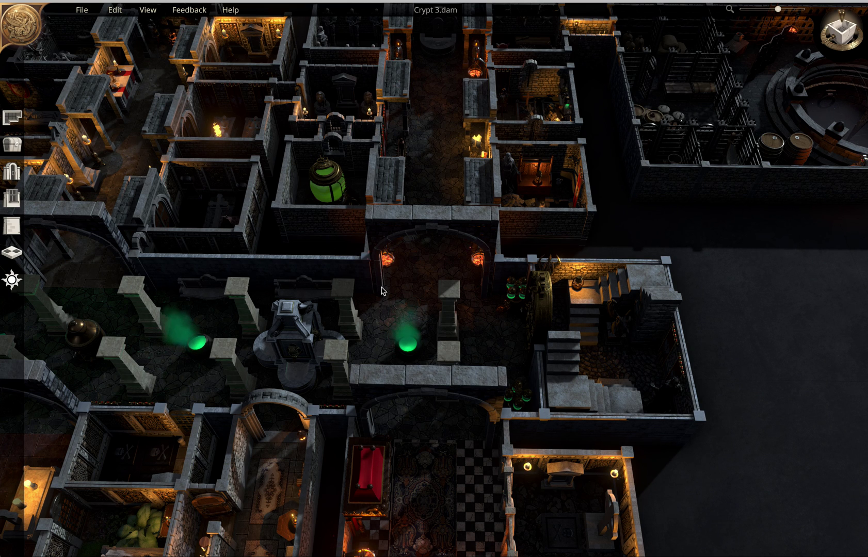
# Examine the night lighting across the pillared hall, corridors and side chambers in the angled 3D view
pyautogui.press('a')
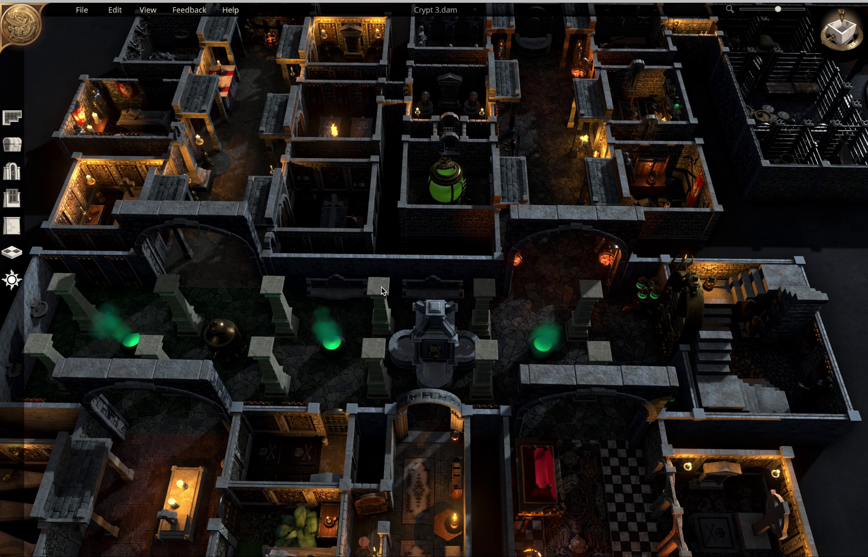
pyautogui.press('w')
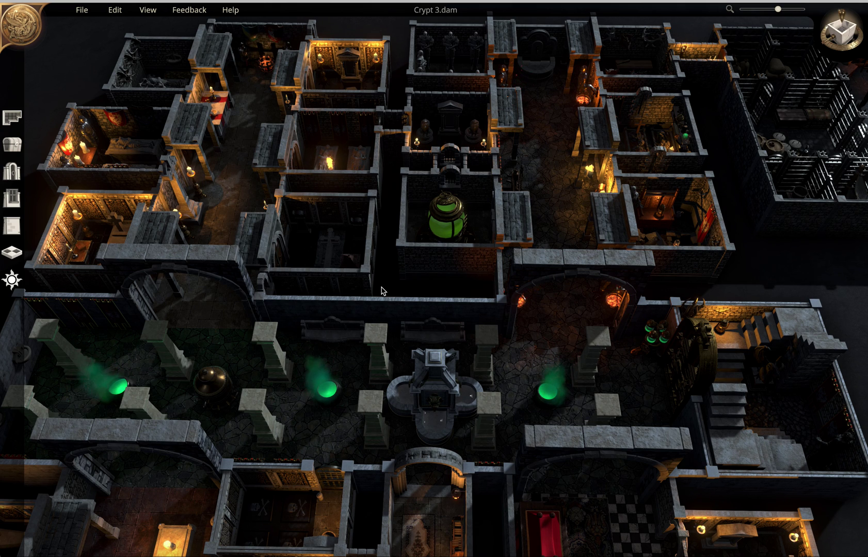
pyautogui.scroll(1, 382, 292)
pyautogui.scroll(1, 382, 292)
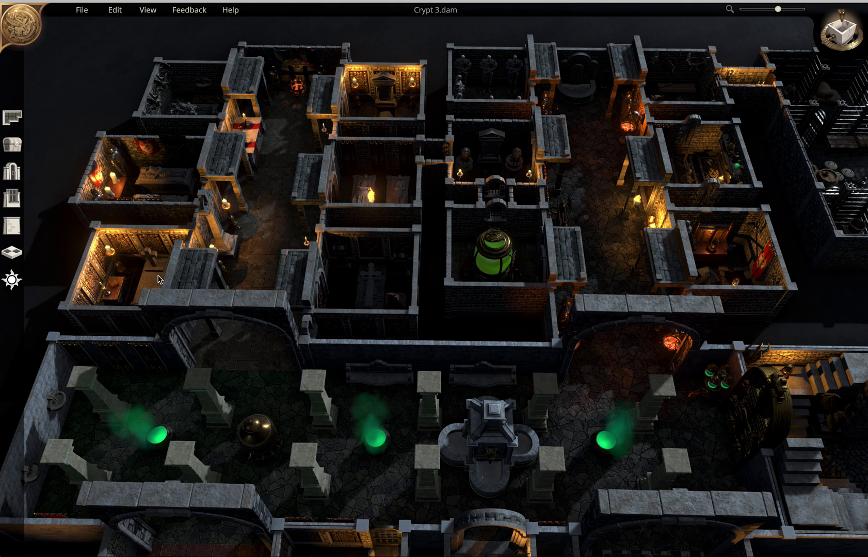
pyautogui.moveTo(142, 217); pyautogui.dragTo(162, 294, button='right')
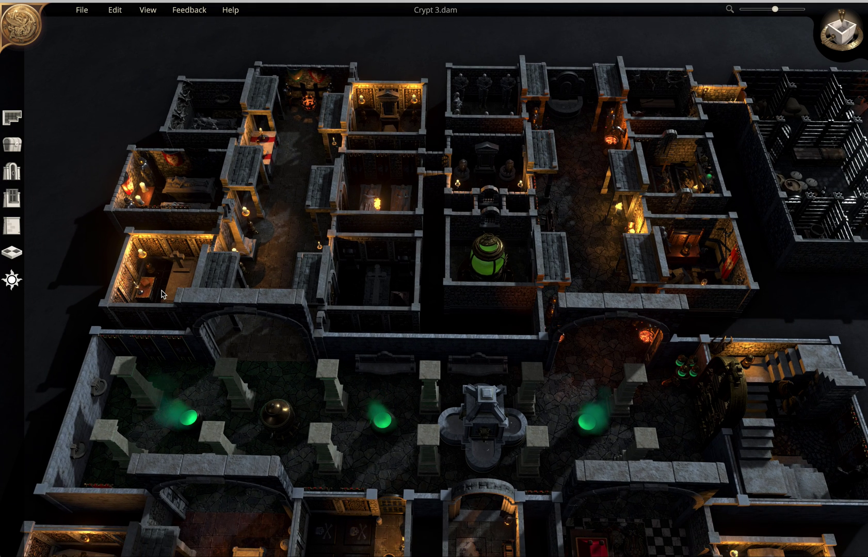